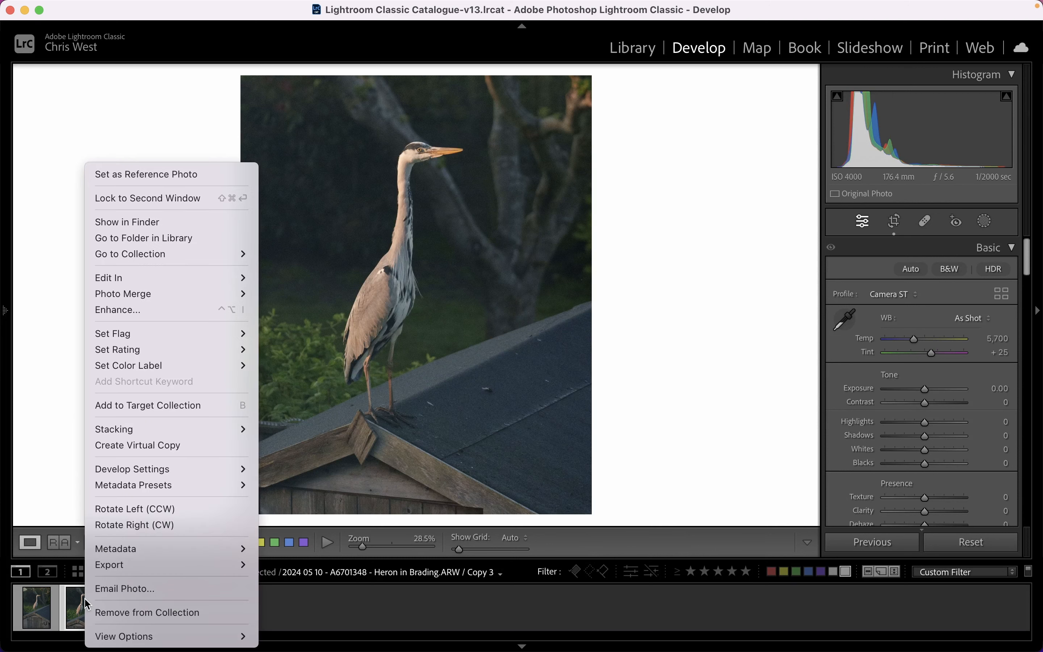
# Create a virtual copy of the selected heron photo and set its profile to Linear-Sony ILCE-6700.
pyautogui.click(142, 445)
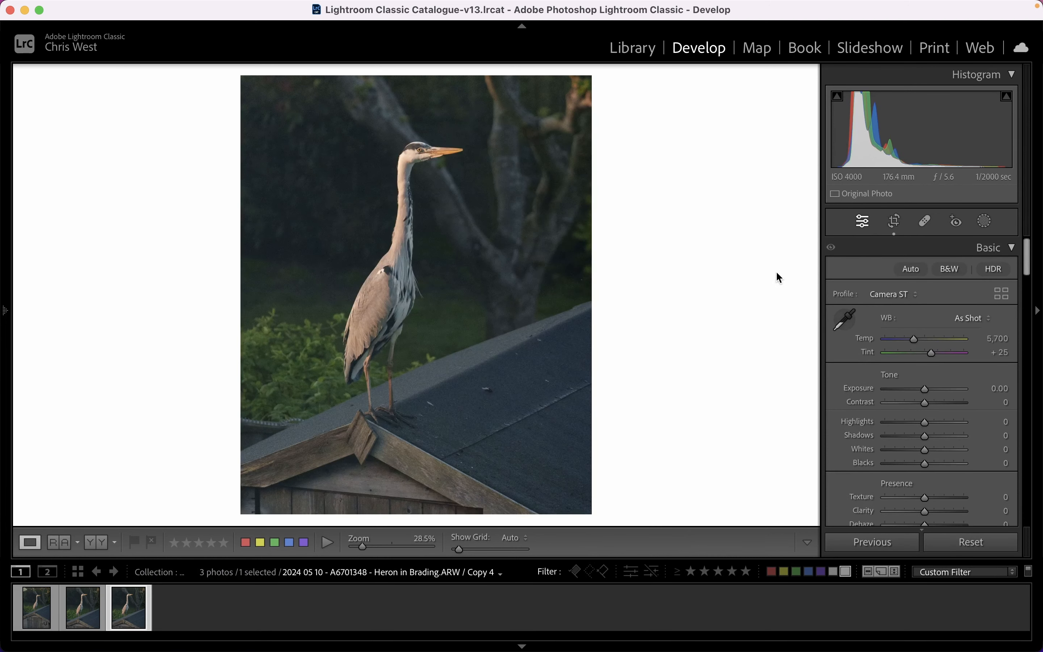
pyautogui.click(890, 294)
pyautogui.click(932, 338)
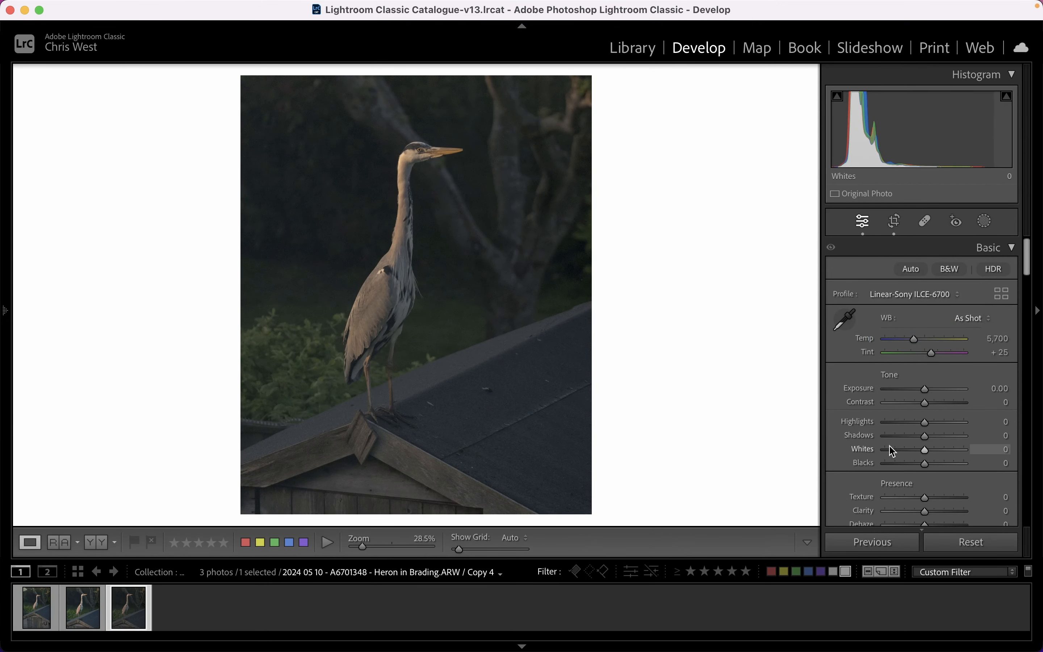
# Set the photo's Highlights to -100, Exposure to +2.45, Blacks to -43 and Whites to -48.
pyautogui.moveTo(923, 426); pyautogui.dragTo(867, 423)
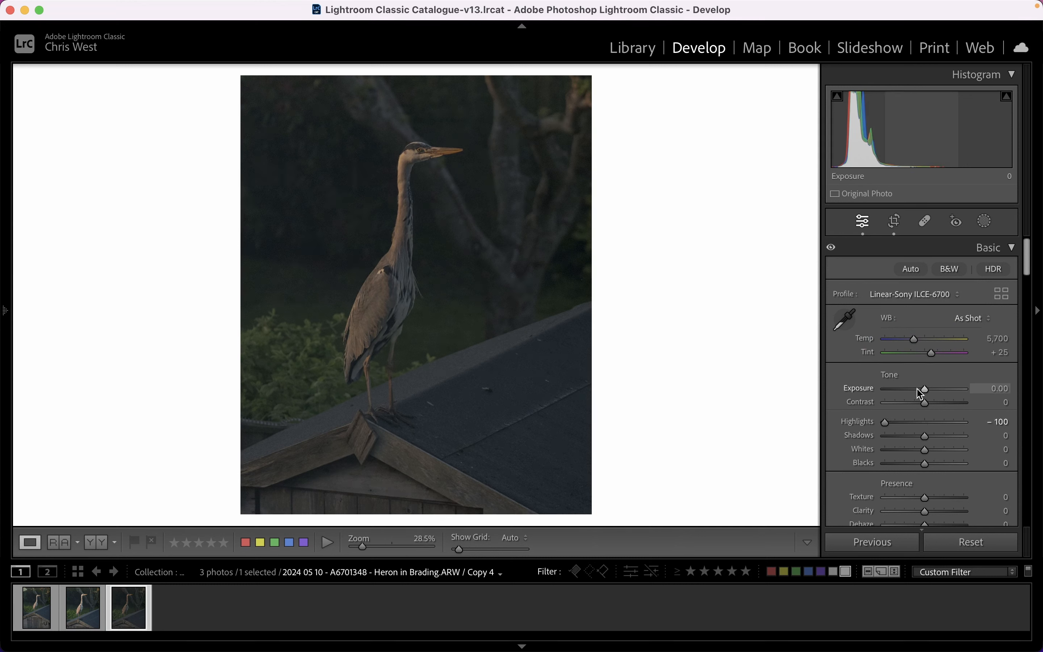
pyautogui.moveTo(925, 390); pyautogui.dragTo(943, 390)
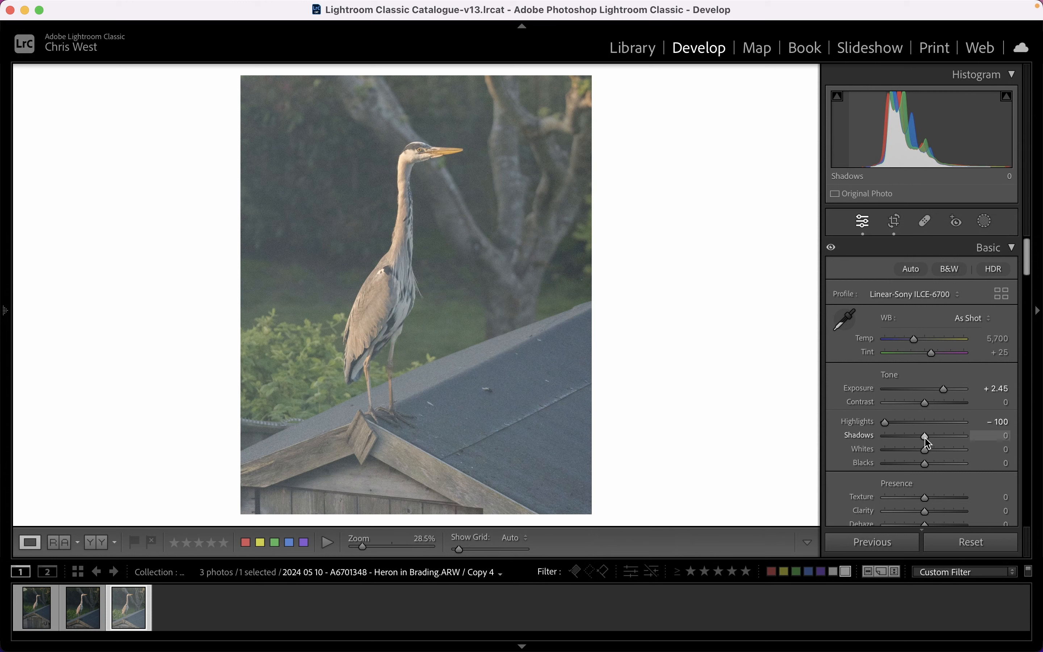
pyautogui.moveTo(925, 464)
pyautogui.mouseDown()
pyautogui.moveTo(908, 466)
pyautogui.moveTo(909, 450)
pyautogui.mouseUp()
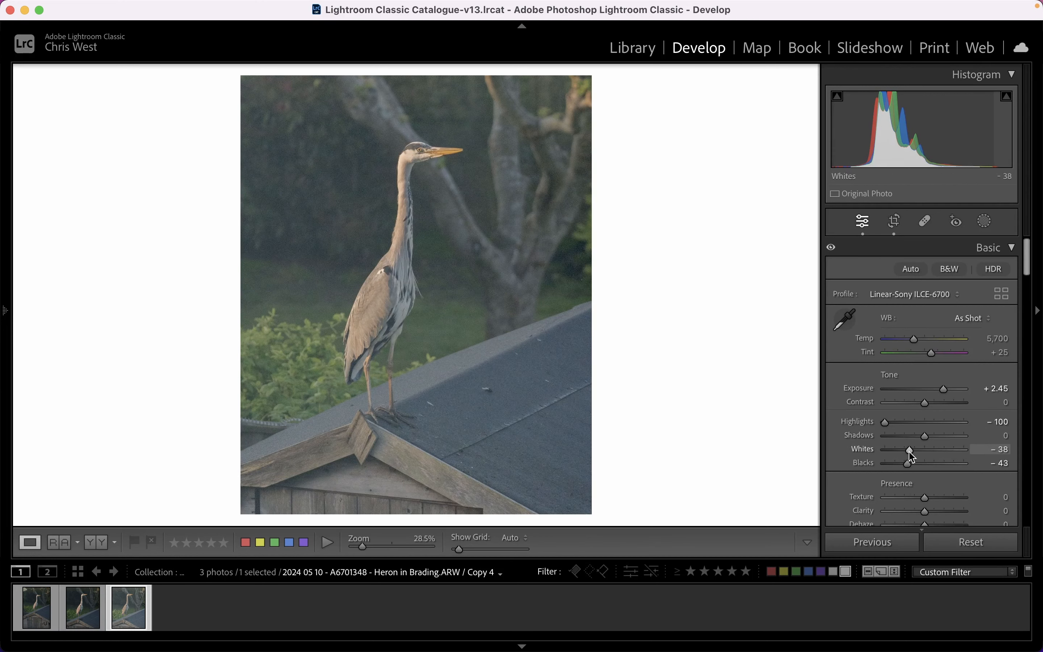
pyautogui.moveTo(910, 451); pyautogui.dragTo(905, 453)
# Create another virtual copy and shape its point curve into a gentle S, lowering the shadows and raising the highlights.
pyautogui.rightClick(121, 608)
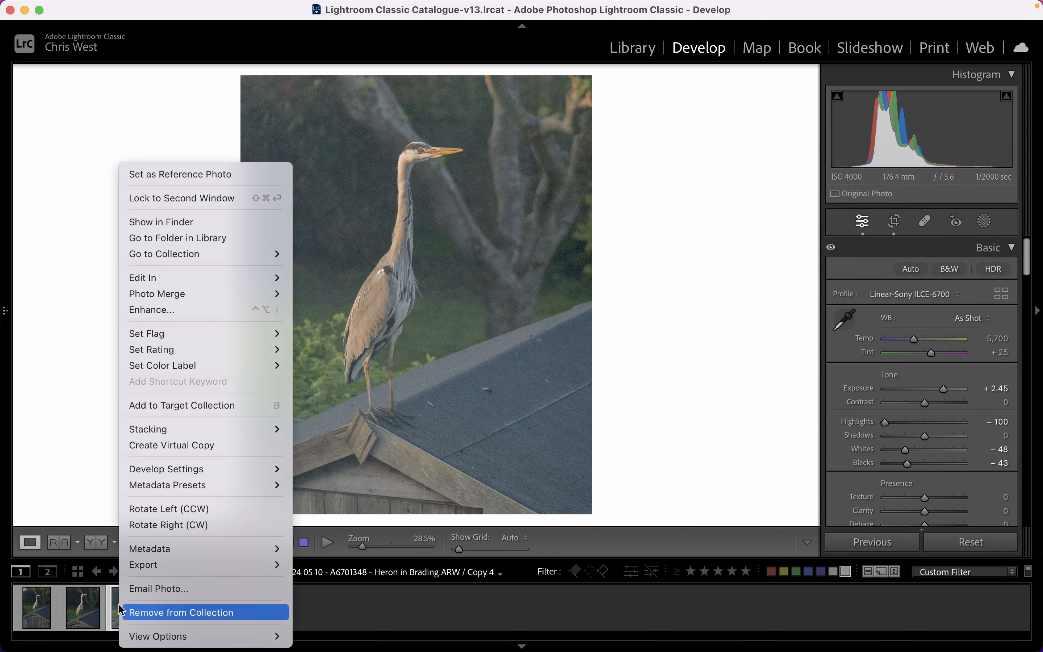
pyautogui.click(173, 445)
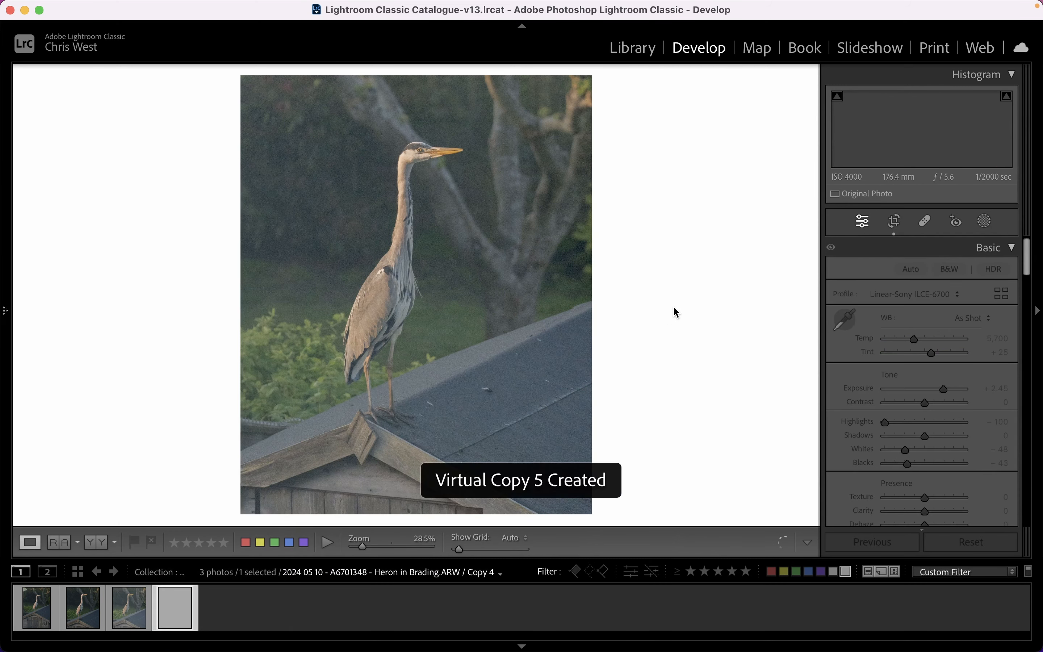
pyautogui.scroll(-3, 949, 390)
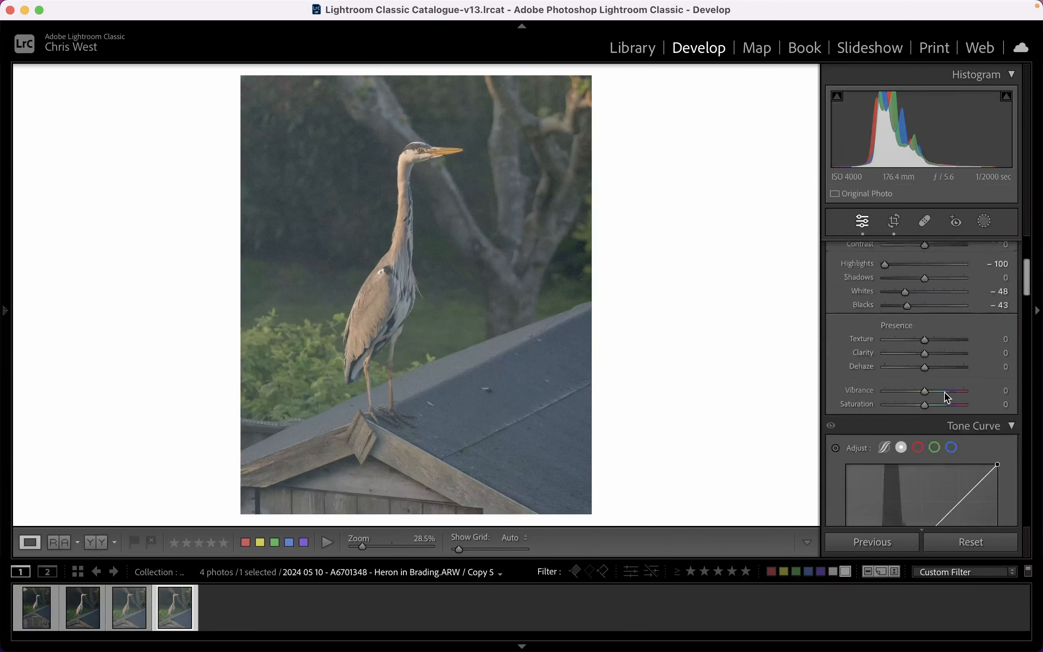
pyautogui.scroll(-6, 944, 392)
pyautogui.scroll(3, 886, 320)
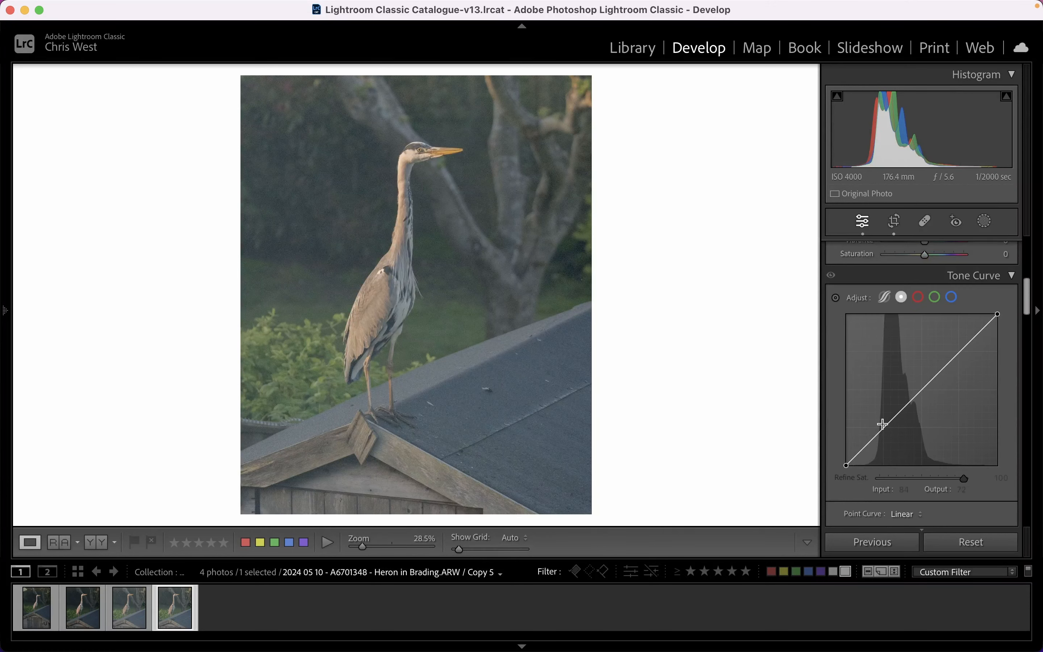
pyautogui.moveTo(882, 425); pyautogui.dragTo(882, 433)
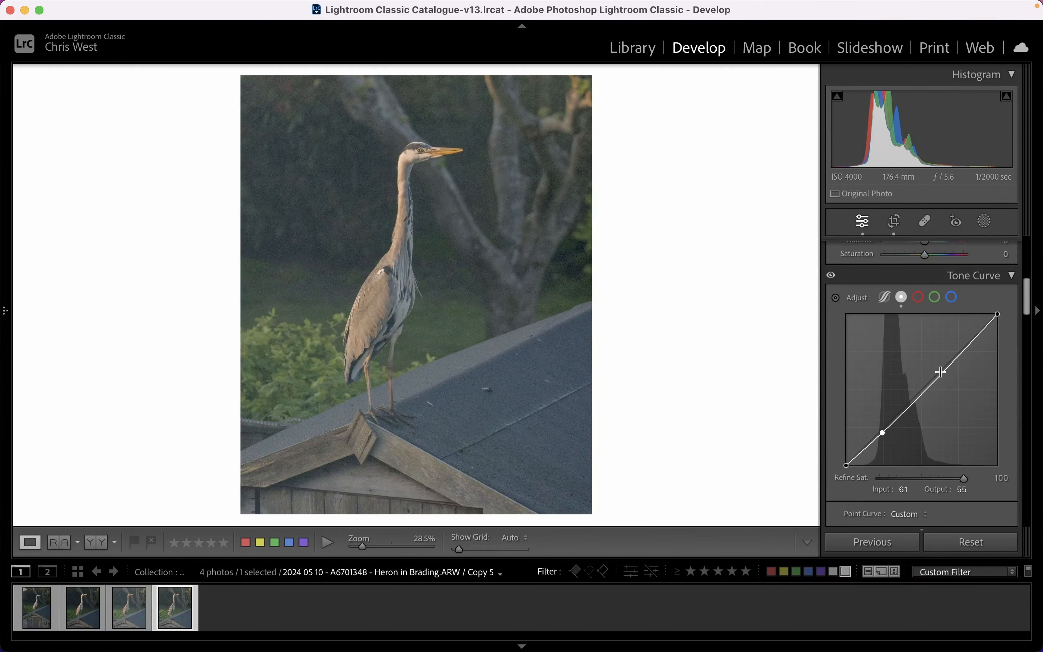
pyautogui.moveTo(957, 354); pyautogui.dragTo(953, 352)
pyautogui.moveTo(882, 433); pyautogui.dragTo(880, 435)
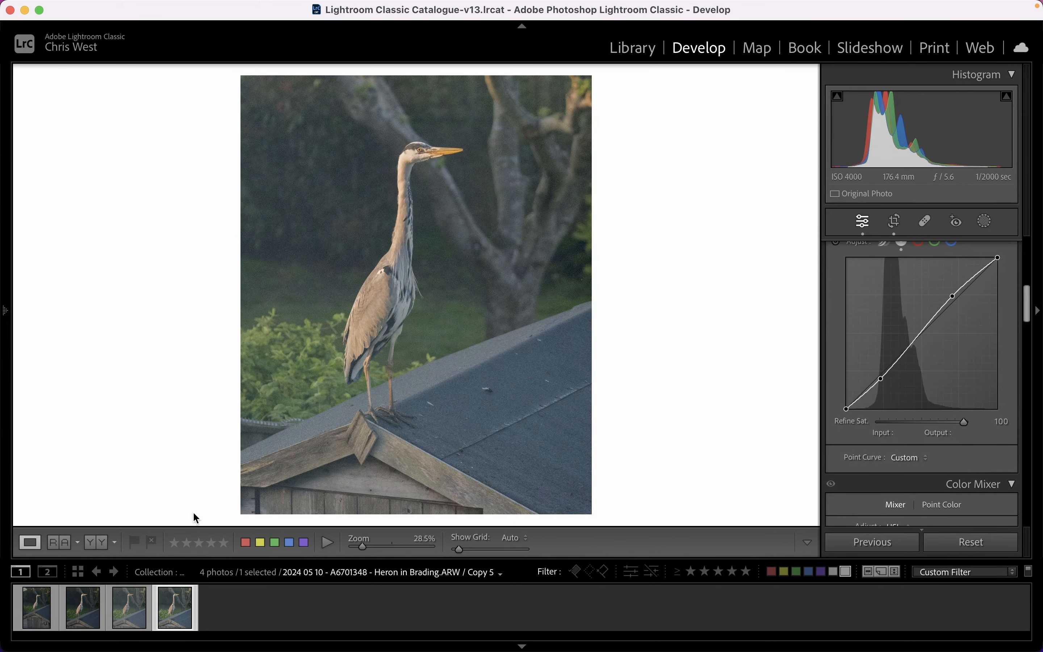
# Create a further virtual copy from the curve-adjusted photo and add a Select Subject mask for the heron.
pyautogui.rightClick(174, 608)
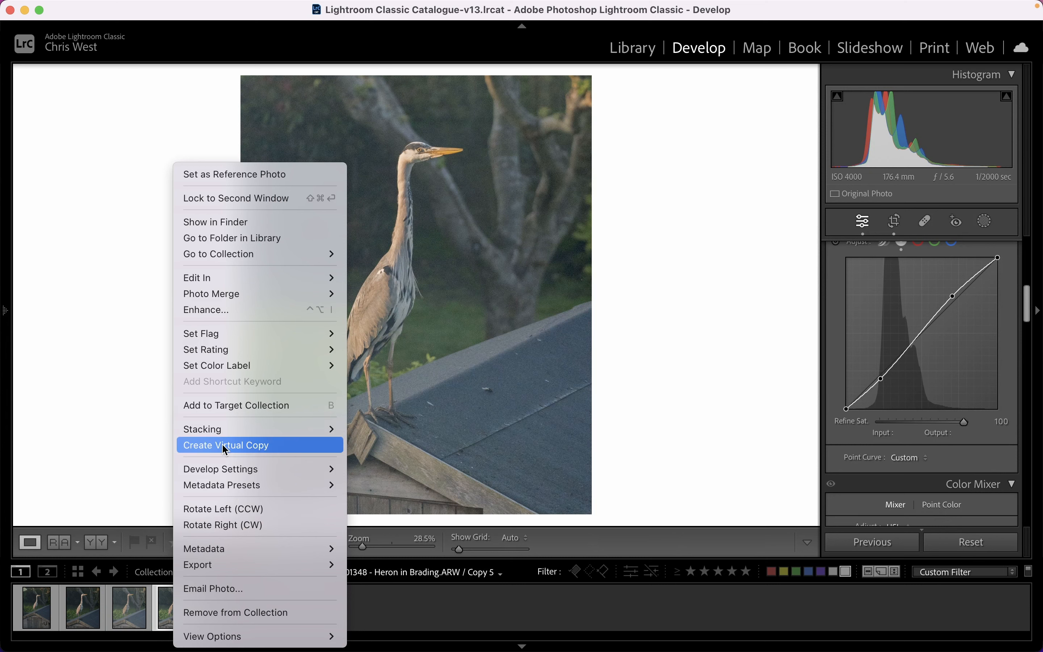
pyautogui.click(189, 446)
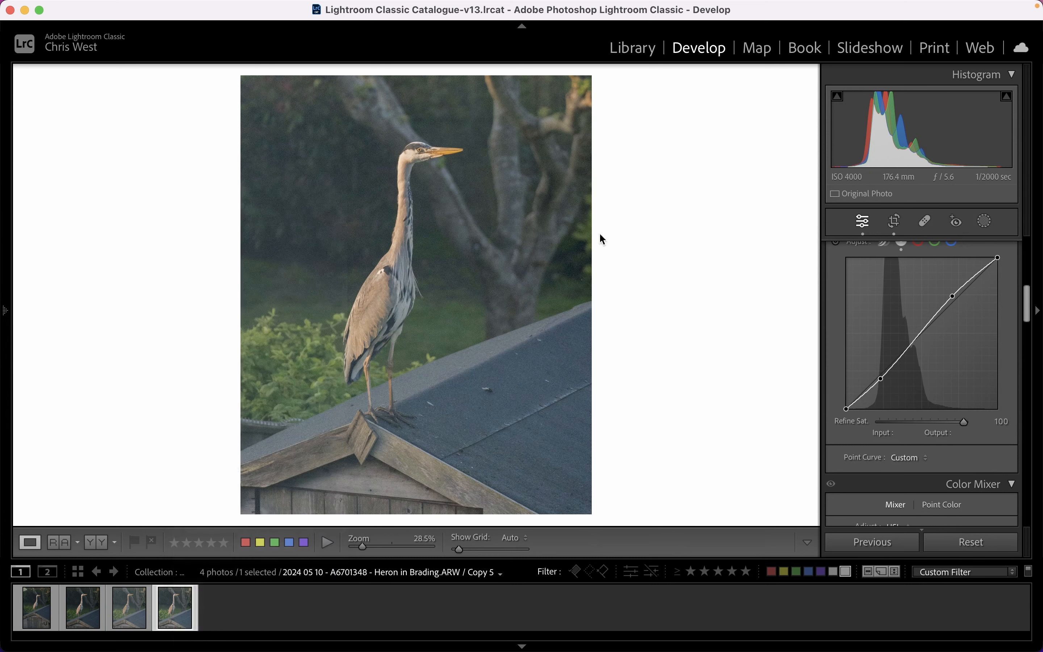
pyautogui.click(986, 220)
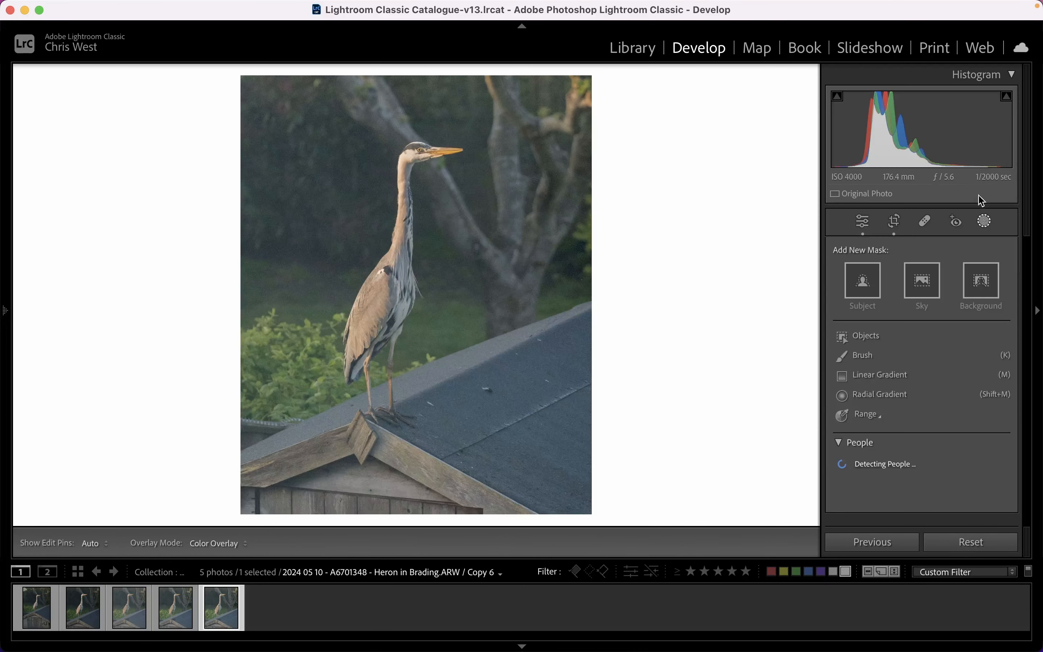
pyautogui.click(864, 283)
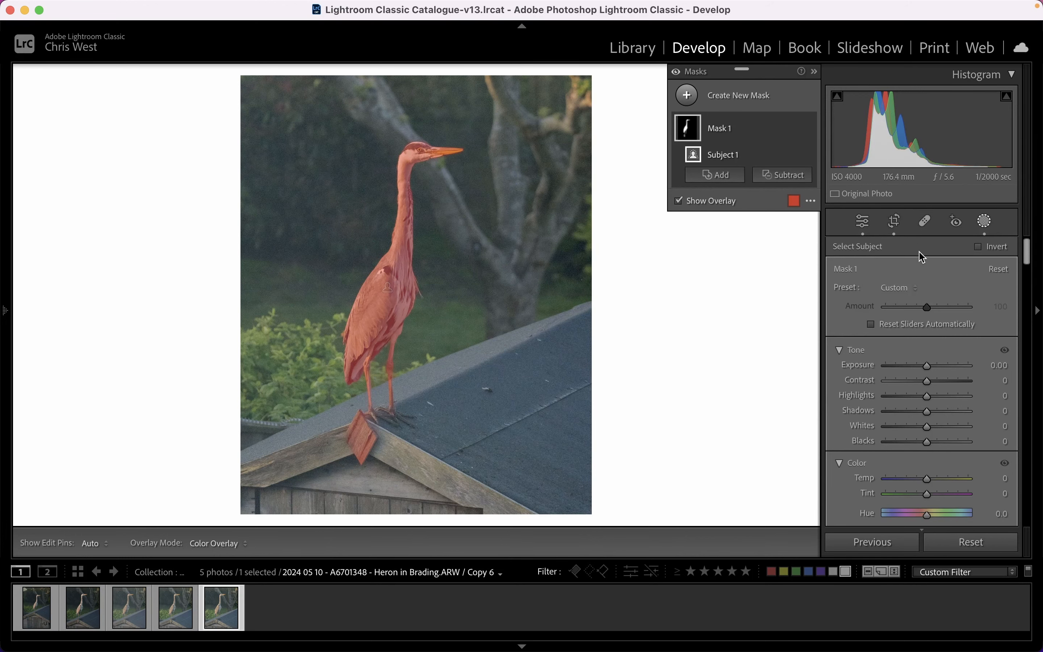
# Subtract the wooden gable piece below the heron's feet from the mask with a size 15, feather 20 brush.
pyautogui.click(379, 413)
pyautogui.moveTo(391, 408)
pyautogui.mouseDown()
pyautogui.moveTo(404, 353)
pyautogui.moveTo(491, 174)
pyautogui.mouseUp()
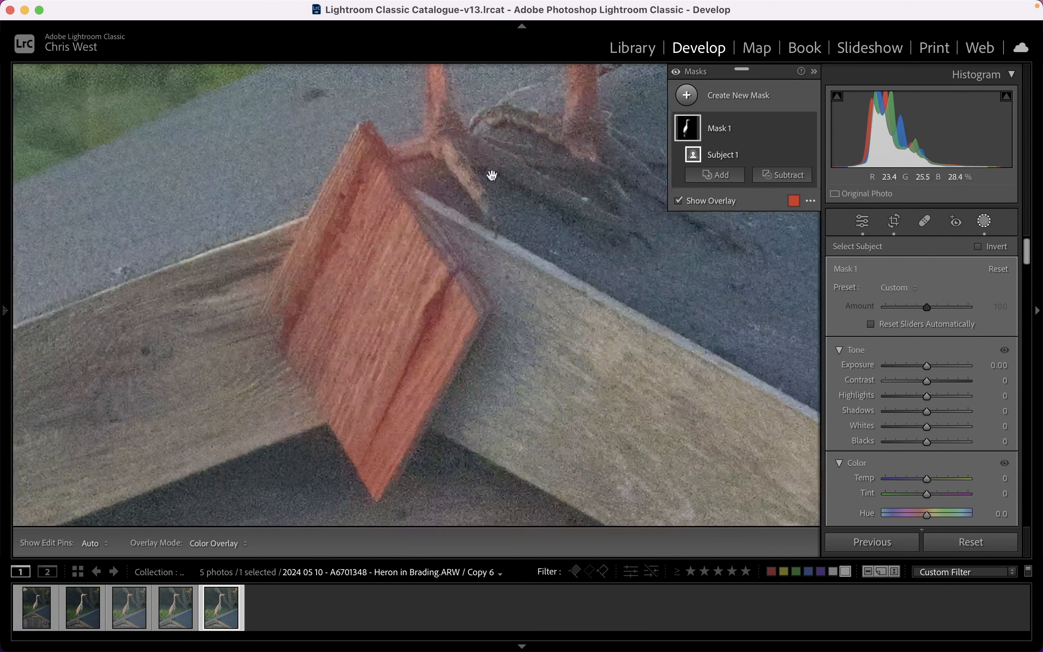
pyautogui.moveTo(482, 263); pyautogui.dragTo(493, 242)
pyautogui.moveTo(379, 466); pyautogui.dragTo(456, 280)
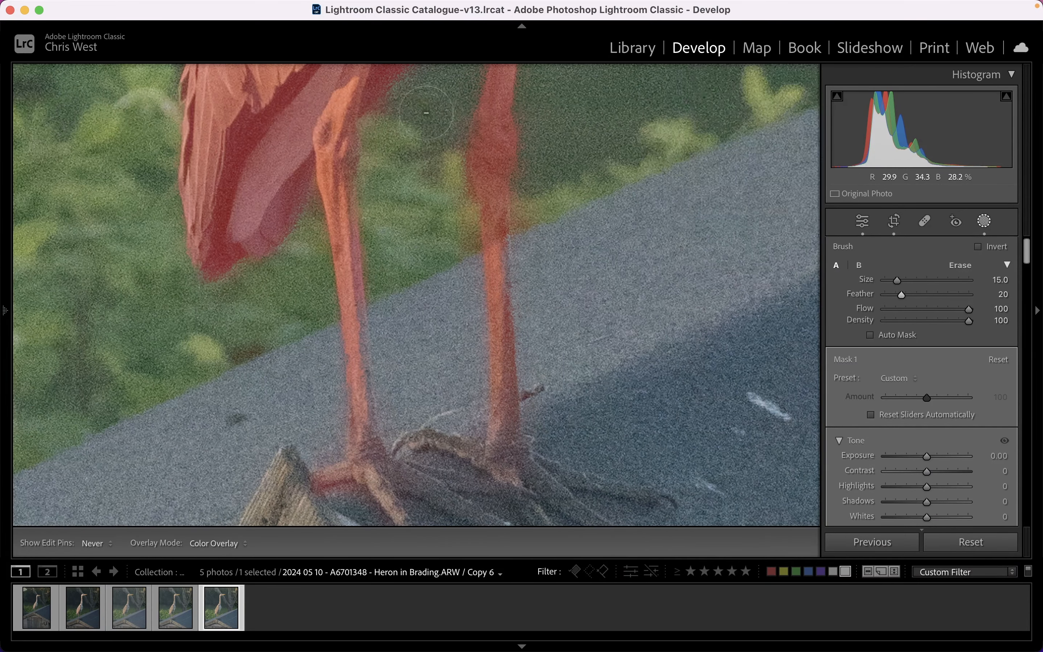
# Add the heron's unmasked feet to the mask with a size 8, feather 20 brush.
pyautogui.scroll(15, 457, 233)
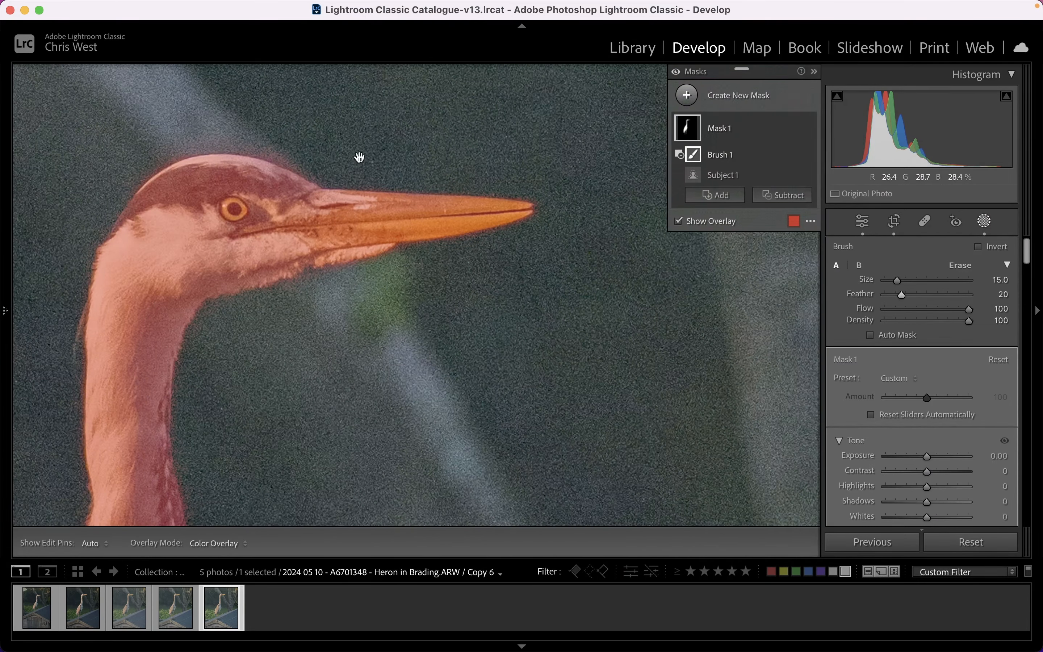
pyautogui.scroll(-15, 305, 302)
pyautogui.scroll(-10, 366, 222)
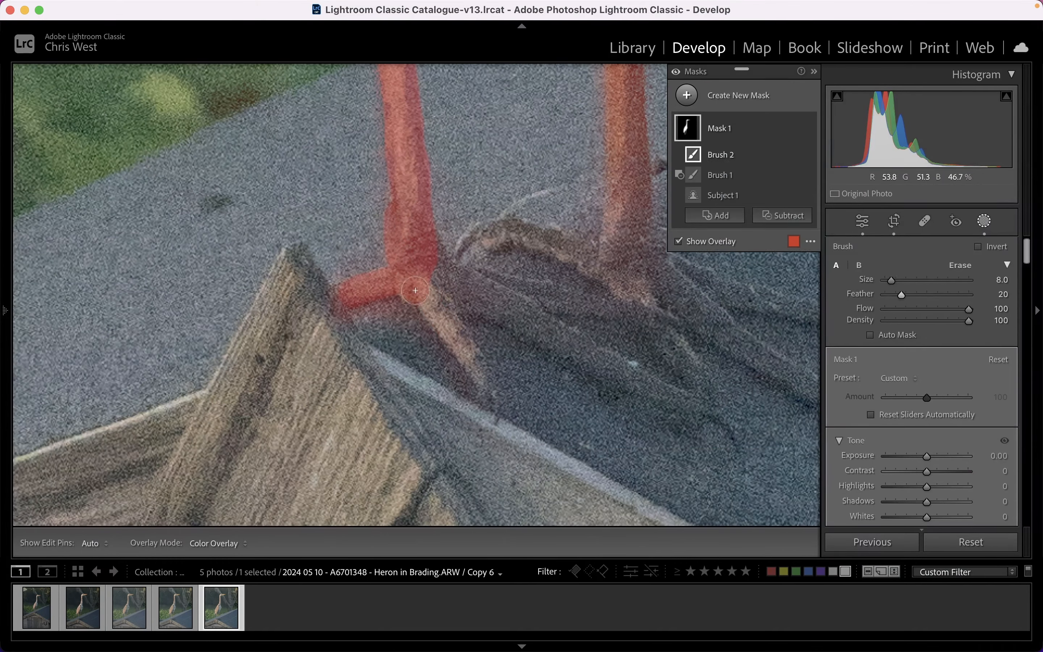
pyautogui.moveTo(415, 291); pyautogui.dragTo(594, 354)
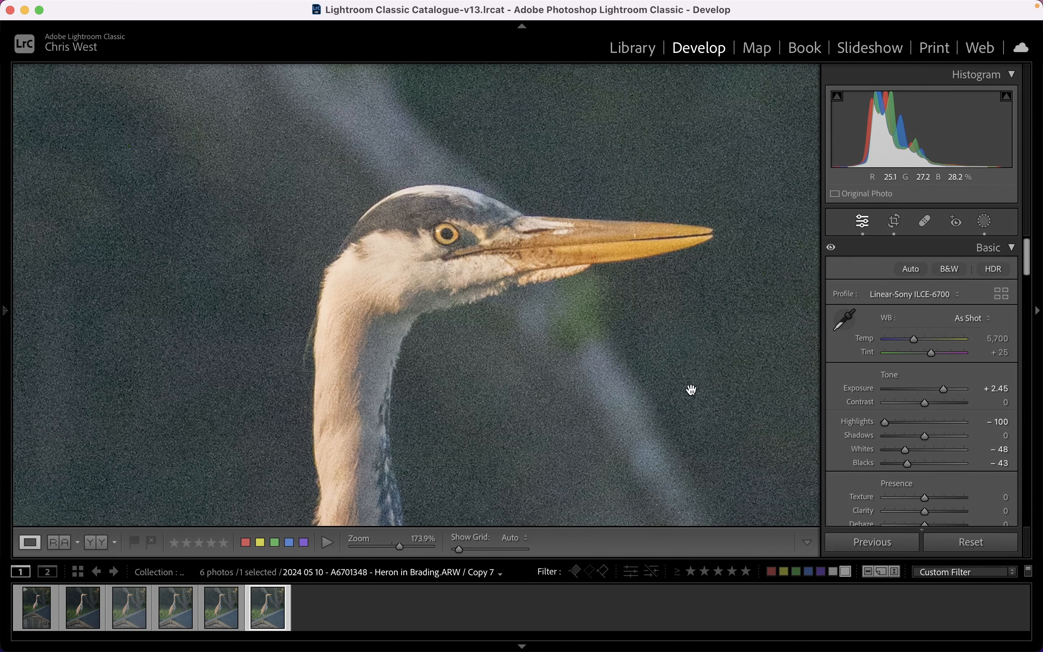
# Apply manual noise reduction to Copy 7 with Luminance 44 and luminance Detail 81.
pyautogui.scroll(-15, 931, 376)
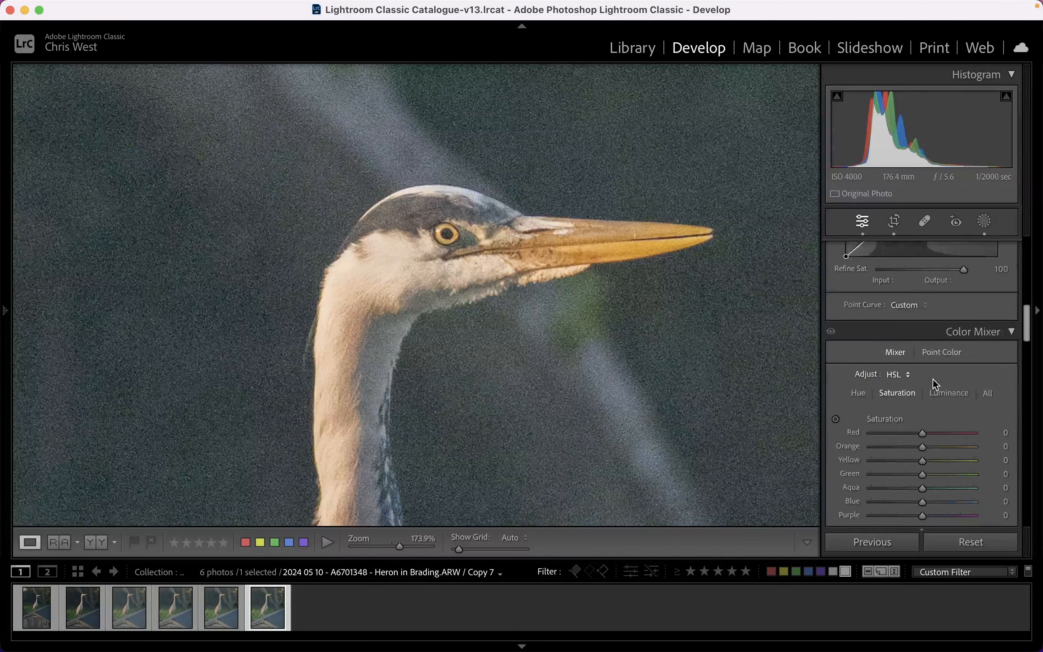
pyautogui.scroll(-10, 935, 383)
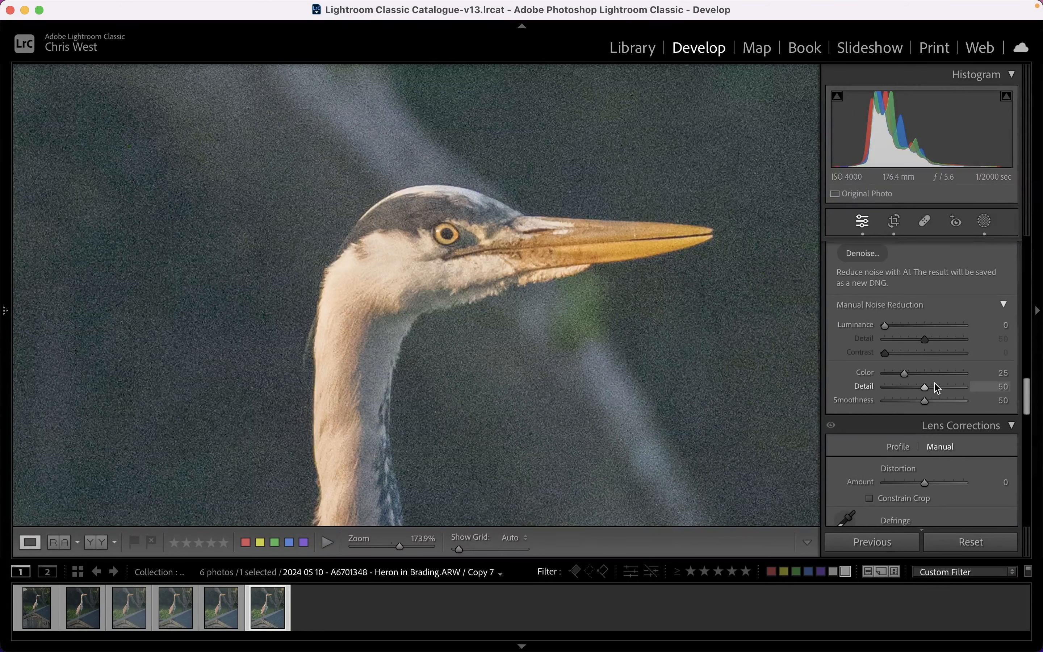
pyautogui.scroll(-8, 934, 383)
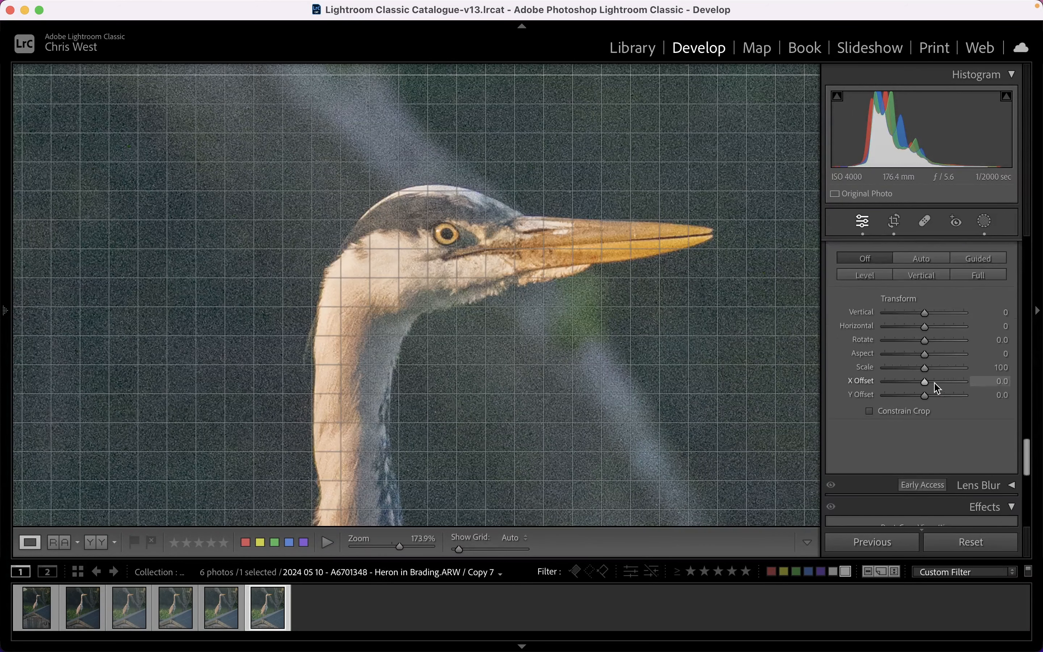
pyautogui.scroll(-3, 934, 383)
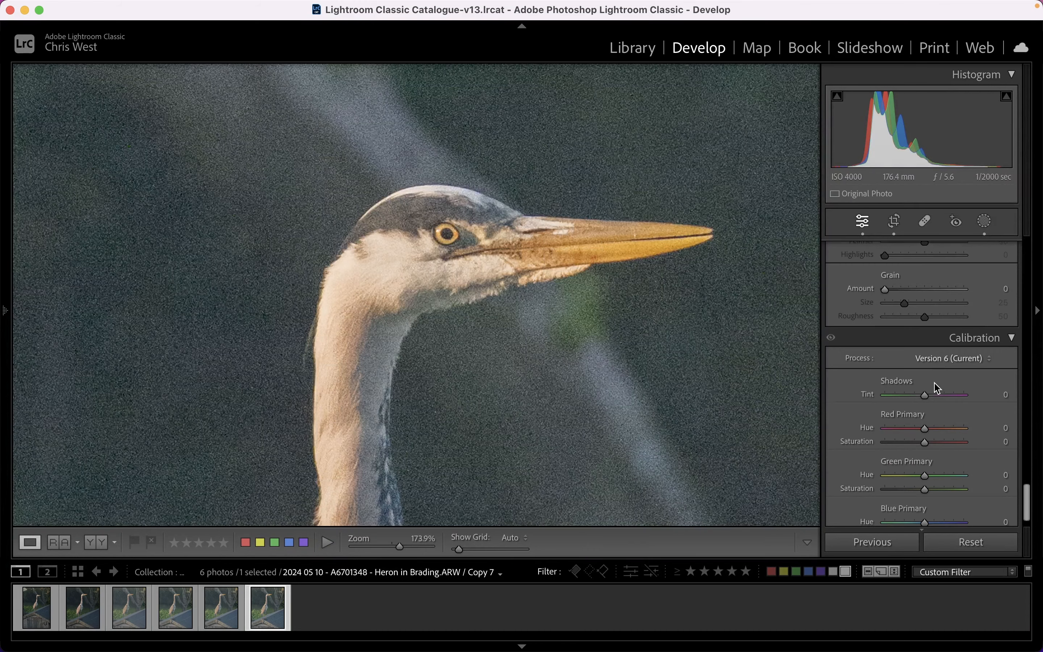
pyautogui.scroll(10, 935, 383)
pyautogui.scroll(4, 938, 387)
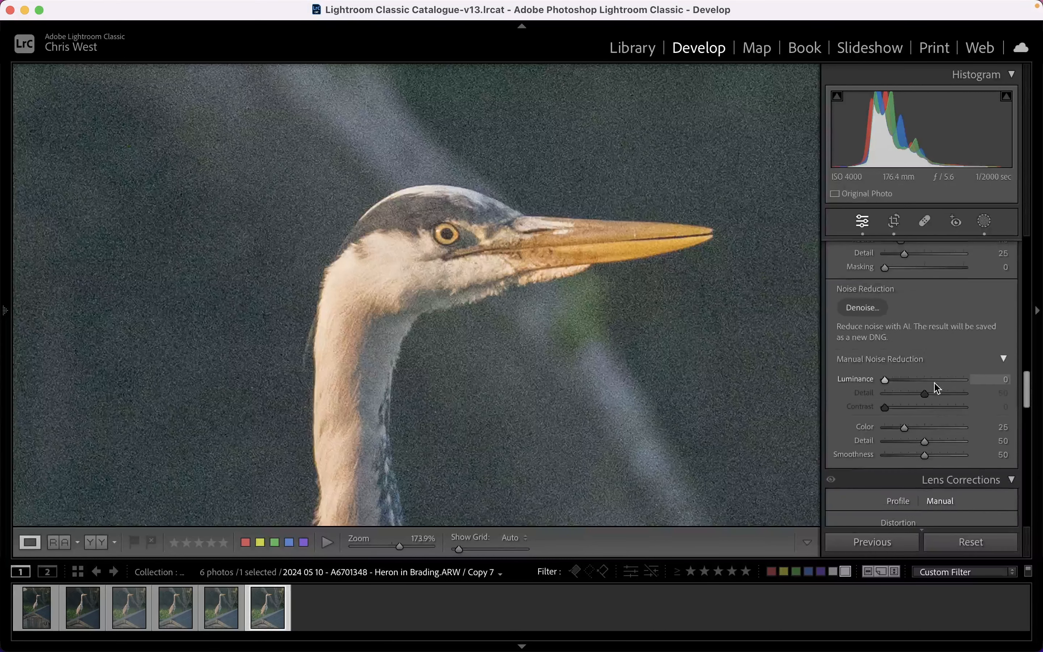
pyautogui.moveTo(890, 374); pyautogui.dragTo(913, 379)
pyautogui.moveTo(926, 395); pyautogui.dragTo(952, 398)
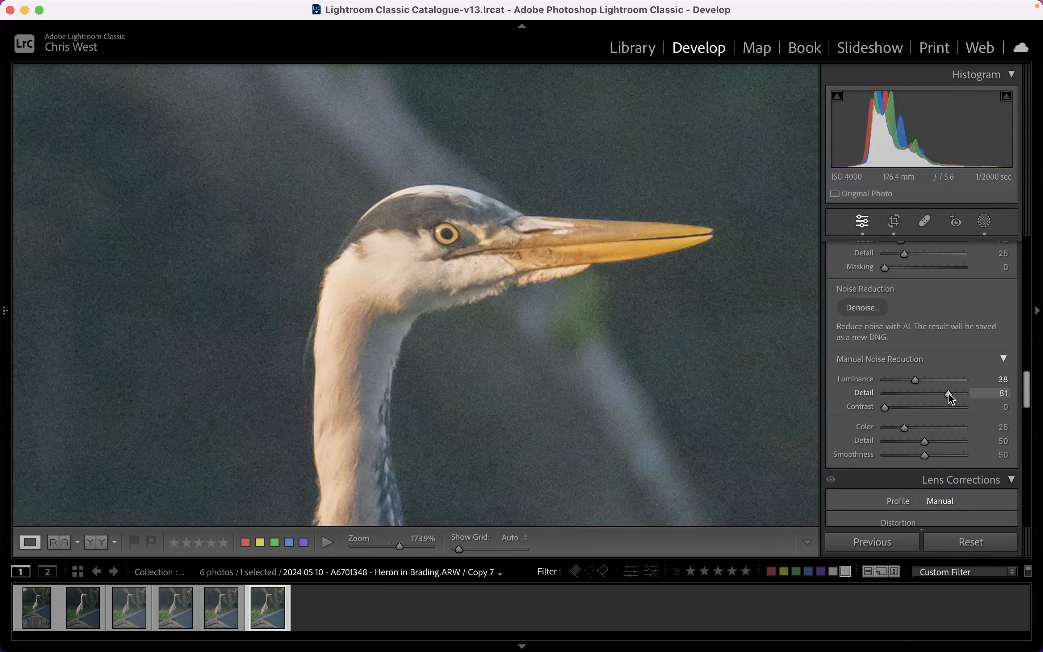
pyautogui.moveTo(916, 381); pyautogui.dragTo(919, 381)
# Create another virtual copy and set the heron mask's Texture to 40, Clarity to 20 and Dehaze to 20.
pyautogui.rightClick(263, 608)
pyautogui.click(349, 445)
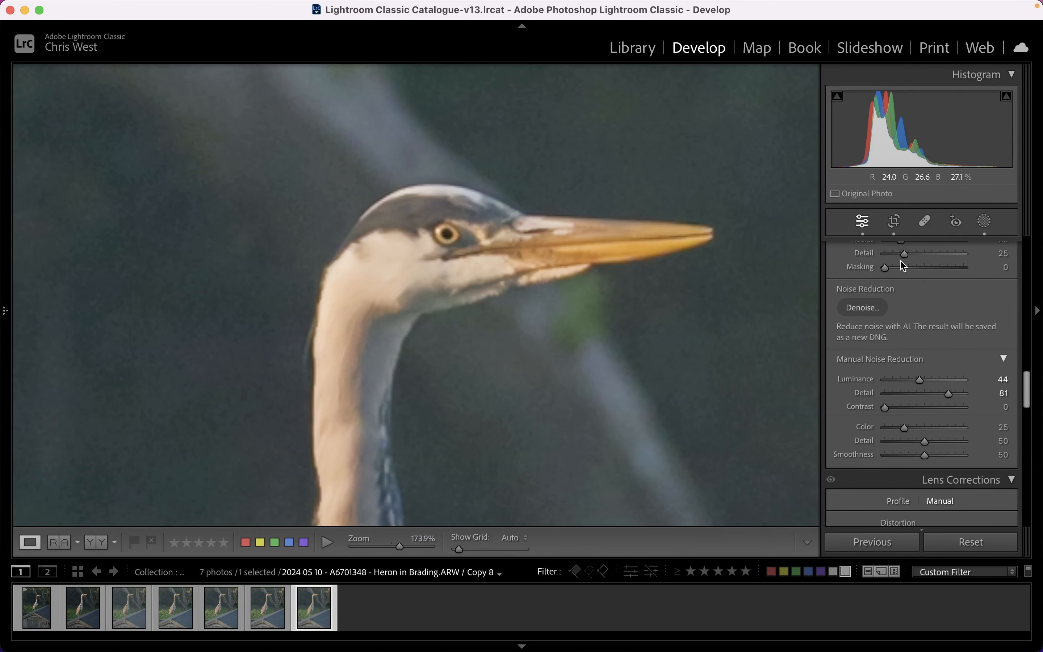
pyautogui.click(984, 221)
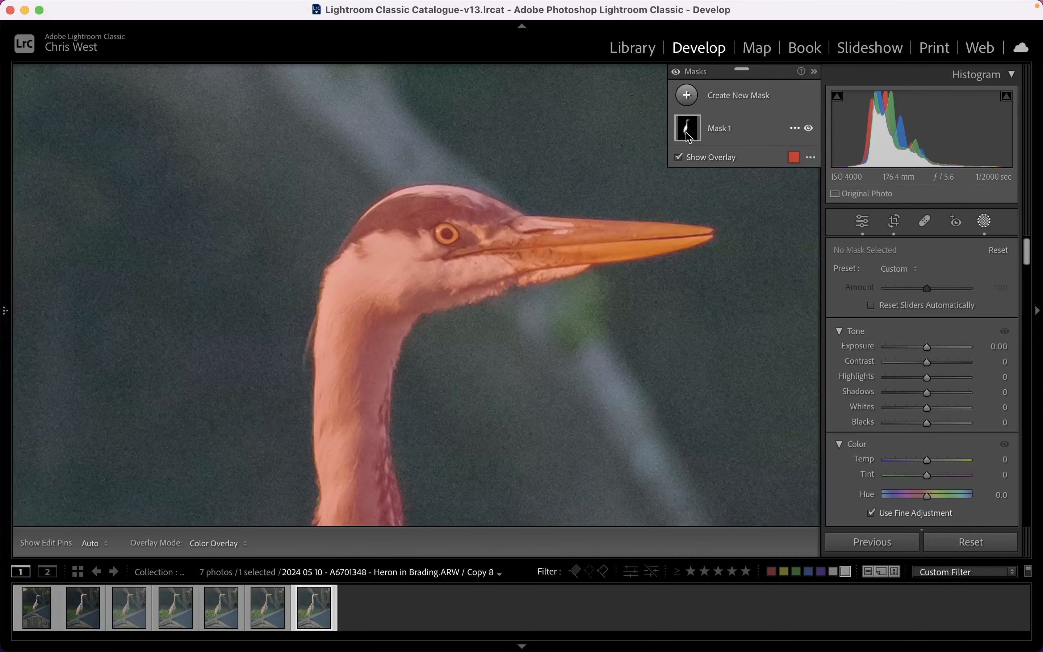
pyautogui.click(720, 129)
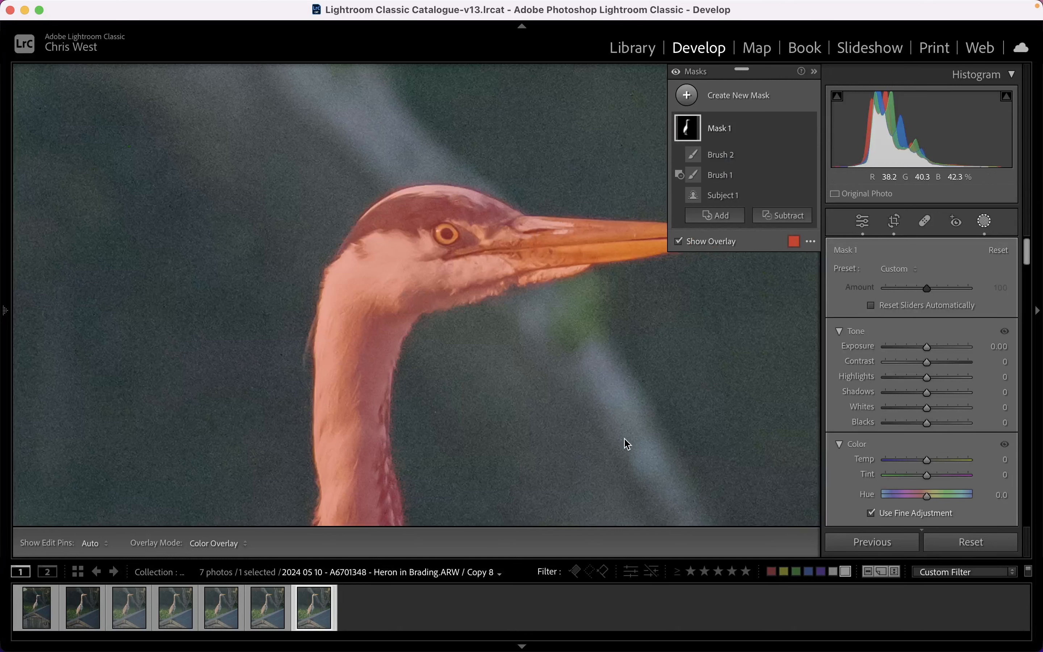
pyautogui.scroll(-10, 941, 409)
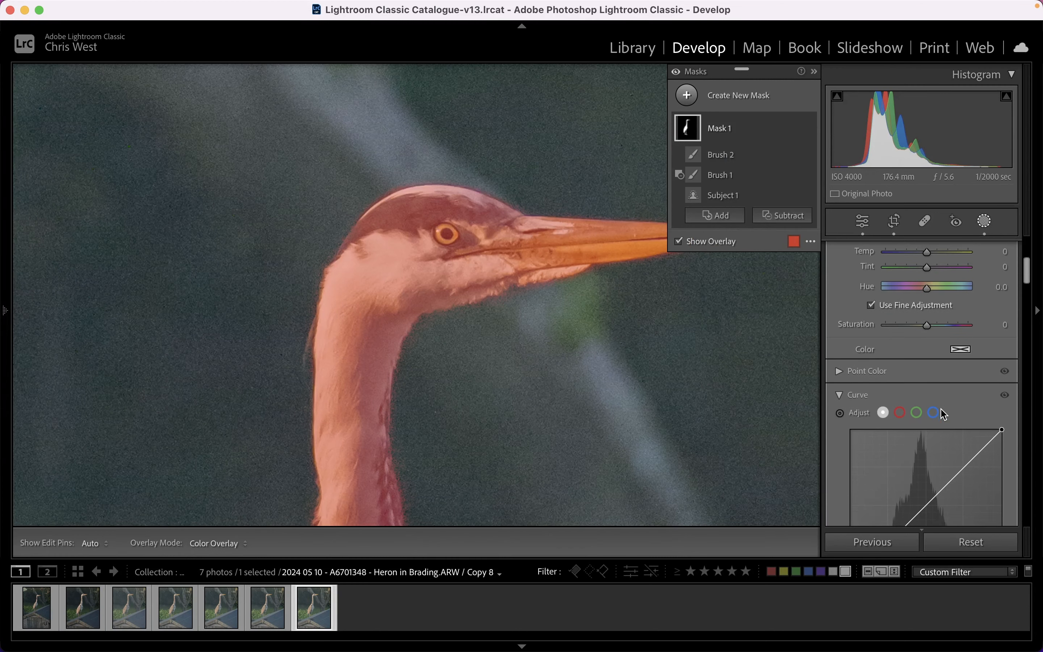
pyautogui.scroll(-3, 943, 415)
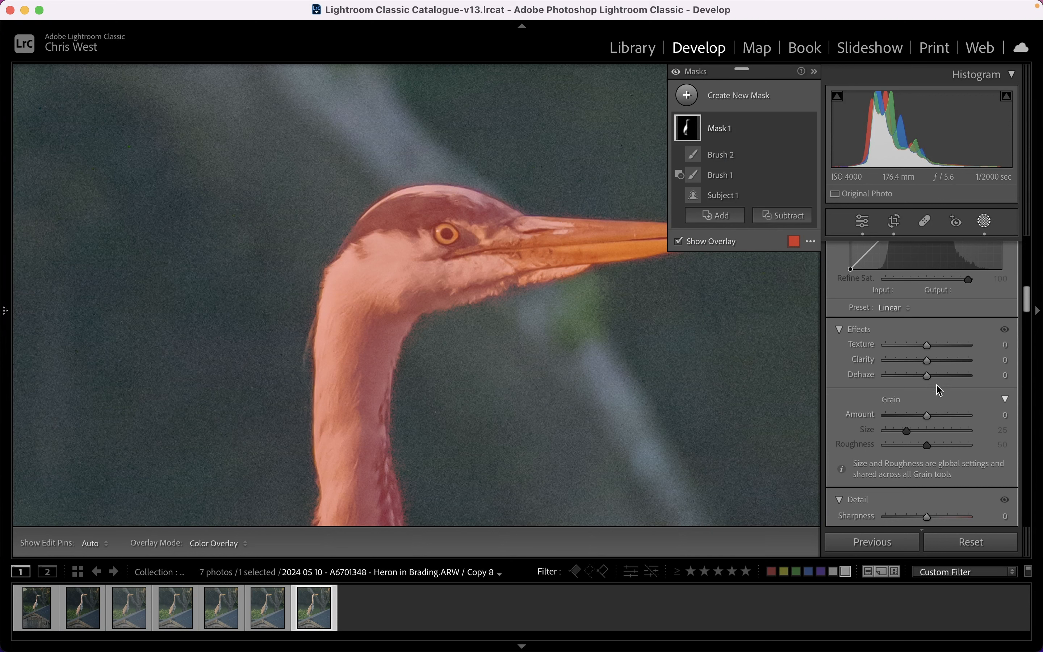
pyautogui.moveTo(927, 362); pyautogui.dragTo(944, 347)
pyautogui.scroll(-4, 937, 328)
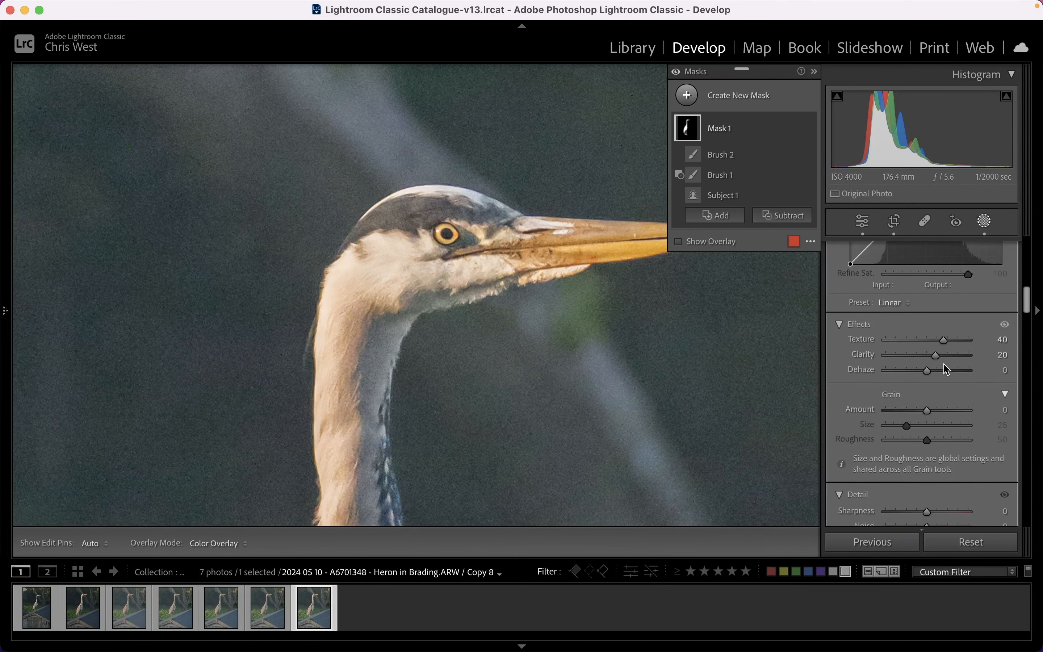
pyautogui.moveTo(930, 305)
pyautogui.mouseDown()
pyautogui.moveTo(971, 303)
pyautogui.moveTo(857, 307)
pyautogui.moveTo(992, 313)
pyautogui.moveTo(938, 306)
pyautogui.mouseUp()
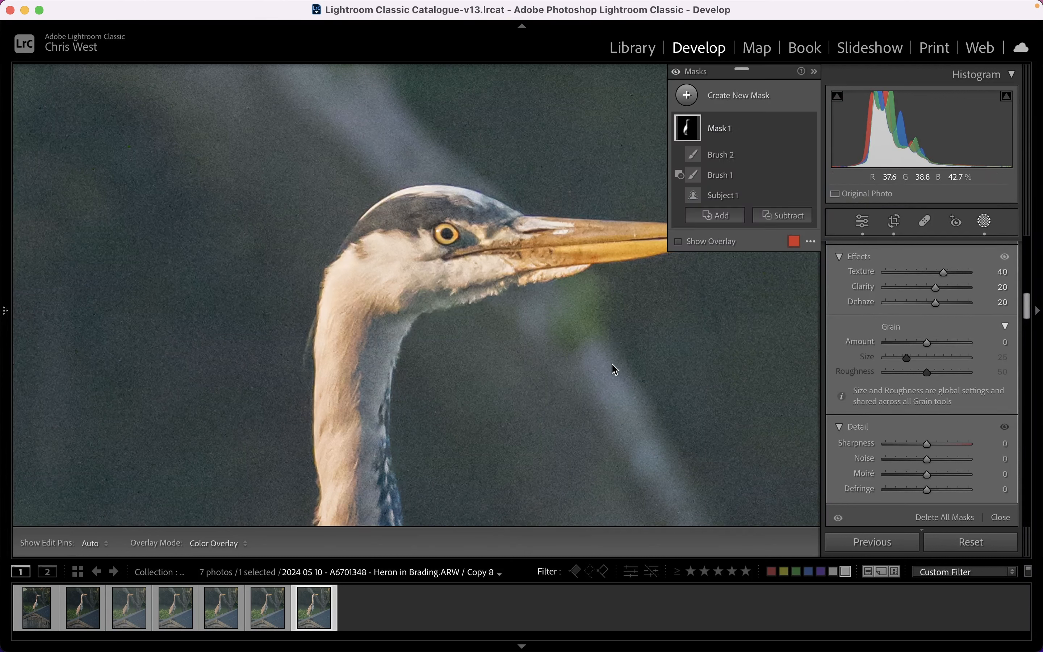
# Examine the masked detail adjustments along the heron's neck, body feathers and upper legs.
pyautogui.click(540, 411)
pyautogui.moveTo(540, 412); pyautogui.dragTo(585, 201)
pyautogui.moveTo(527, 433); pyautogui.dragTo(577, 214)
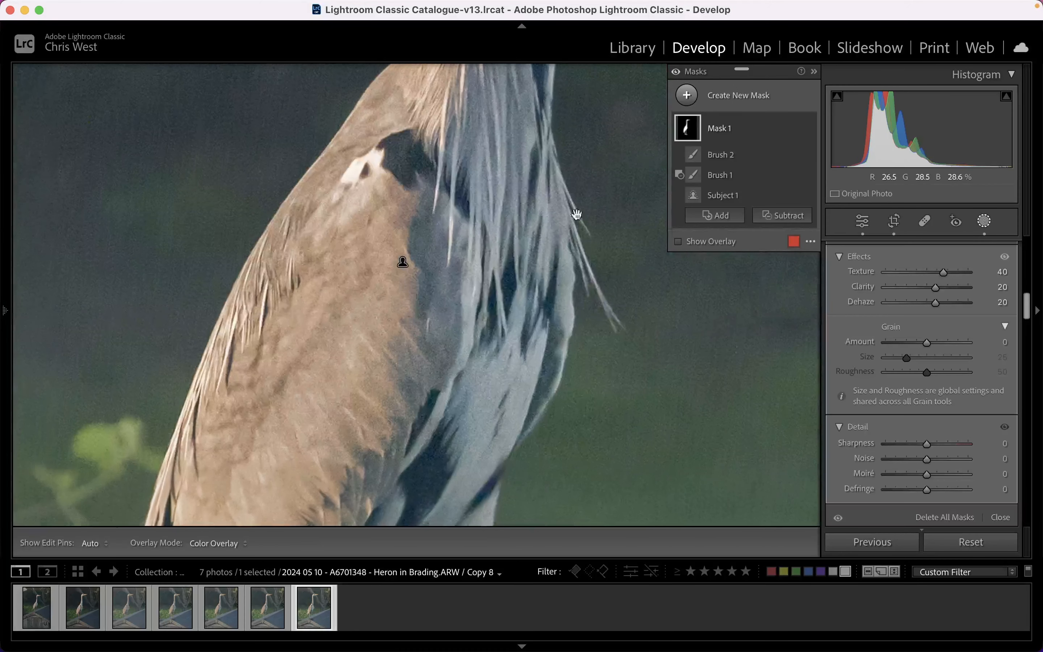
pyautogui.moveTo(538, 390); pyautogui.dragTo(570, 249)
pyautogui.moveTo(539, 410); pyautogui.dragTo(563, 310)
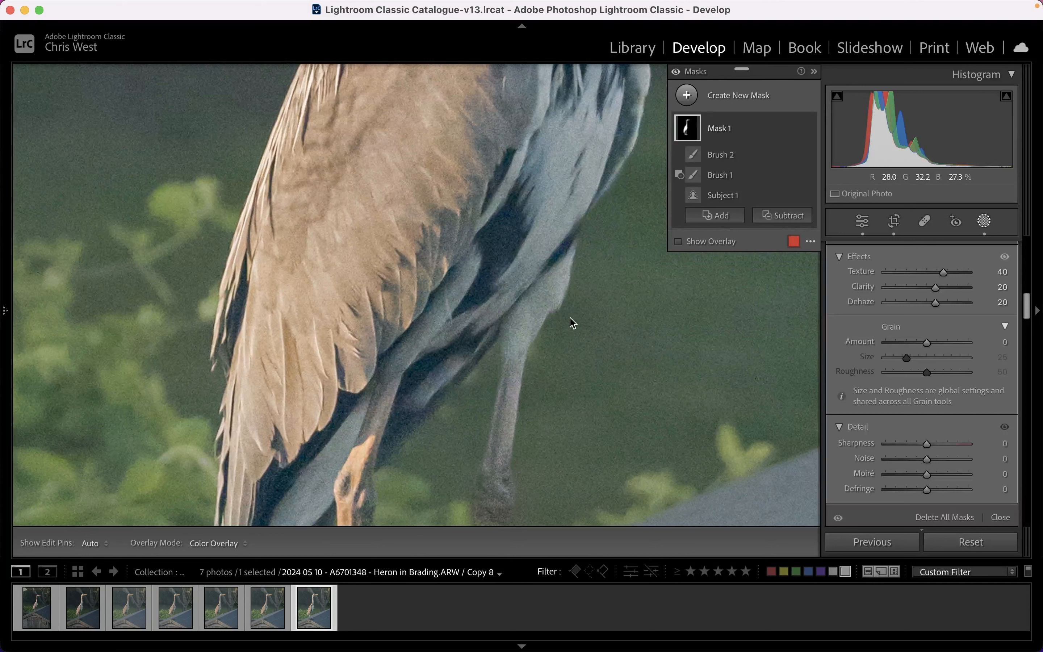
# Set the heron mask's Sharpness to 37 and check the result on the lower body feathers.
pyautogui.scroll(-1, 926, 383)
pyautogui.scroll(-5, 923, 378)
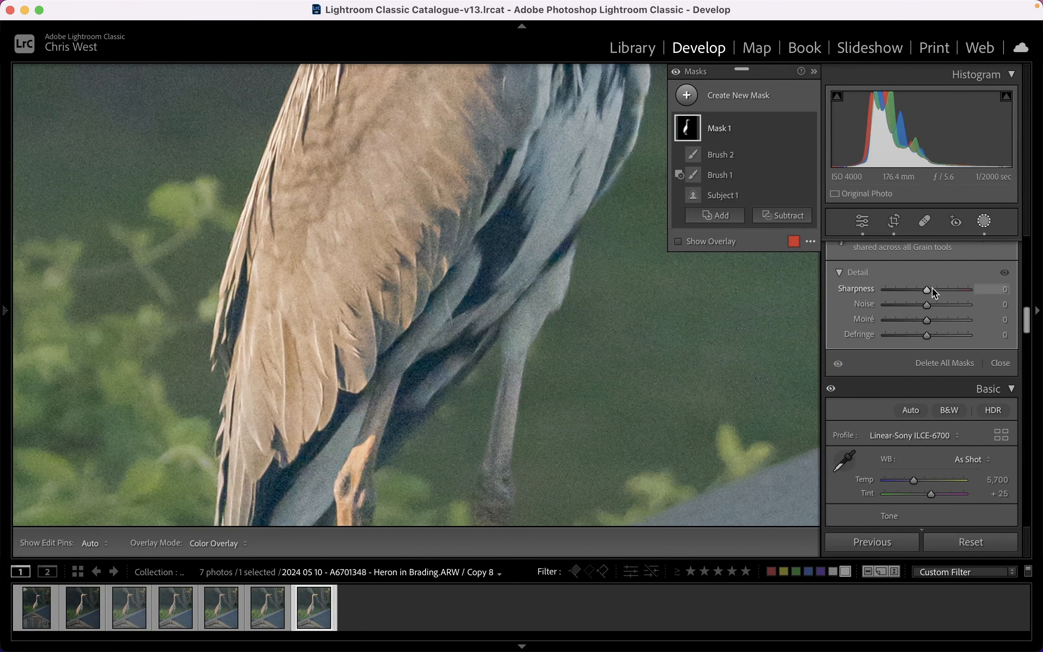
pyautogui.moveTo(928, 292)
pyautogui.mouseDown()
pyautogui.moveTo(976, 289)
pyautogui.moveTo(921, 285)
pyautogui.moveTo(948, 289)
pyautogui.mouseUp()
pyautogui.moveTo(955, 294); pyautogui.dragTo(938, 291)
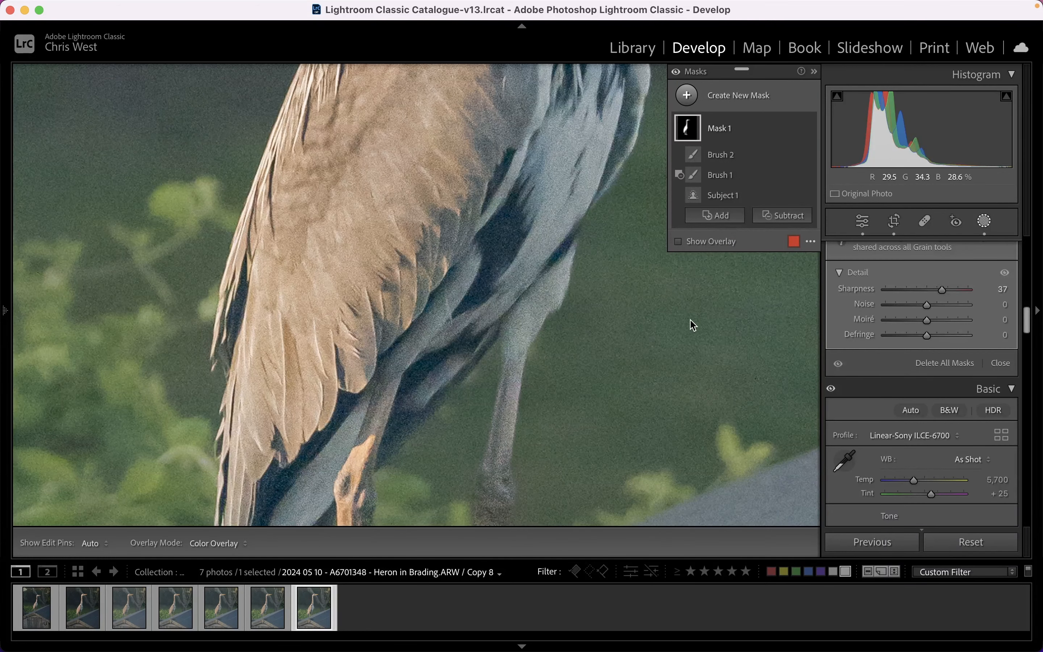
pyautogui.moveTo(569, 261); pyautogui.dragTo(538, 326)
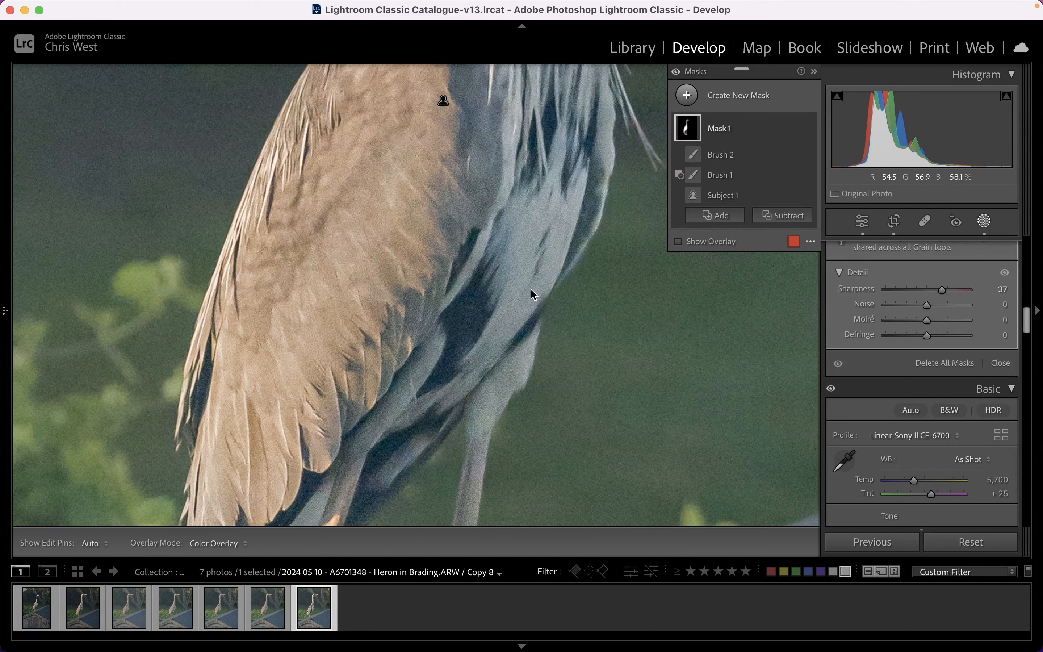
pyautogui.press('super+equal')
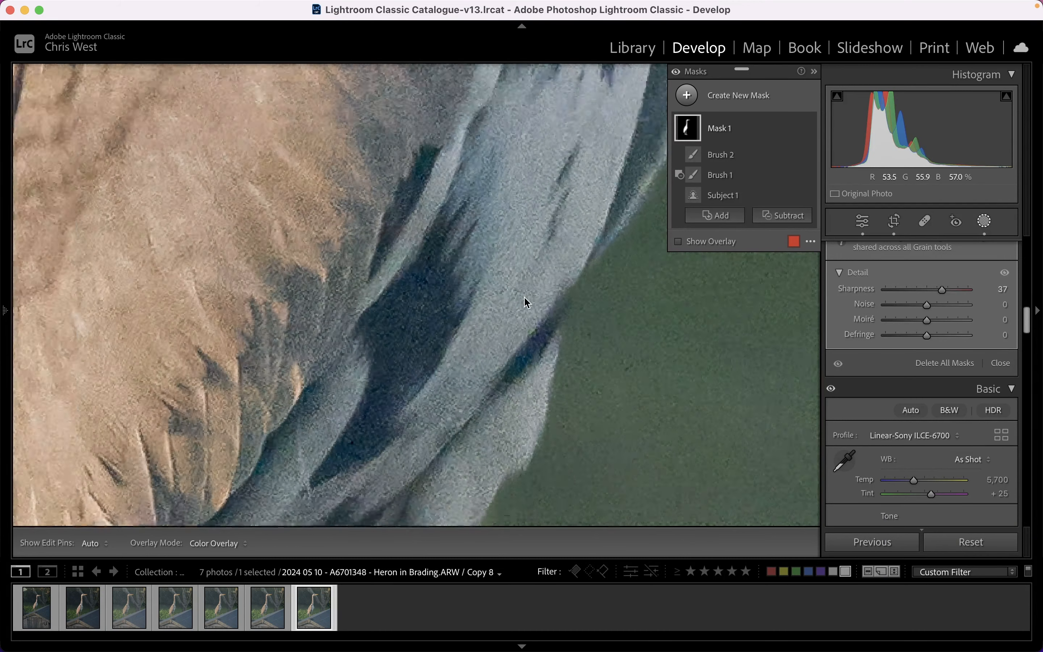
# Set the heron mask's Noise to 22, close masking and return to the full photo.
pyautogui.moveTo(926, 303); pyautogui.dragTo(925, 303)
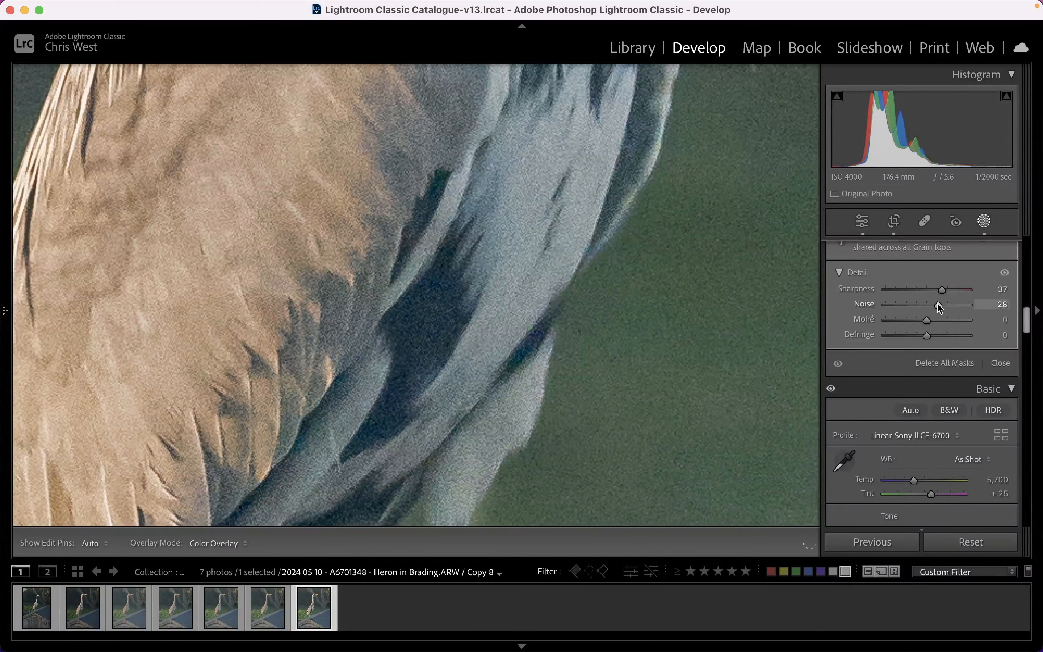
pyautogui.moveTo(938, 308); pyautogui.dragTo(938, 308)
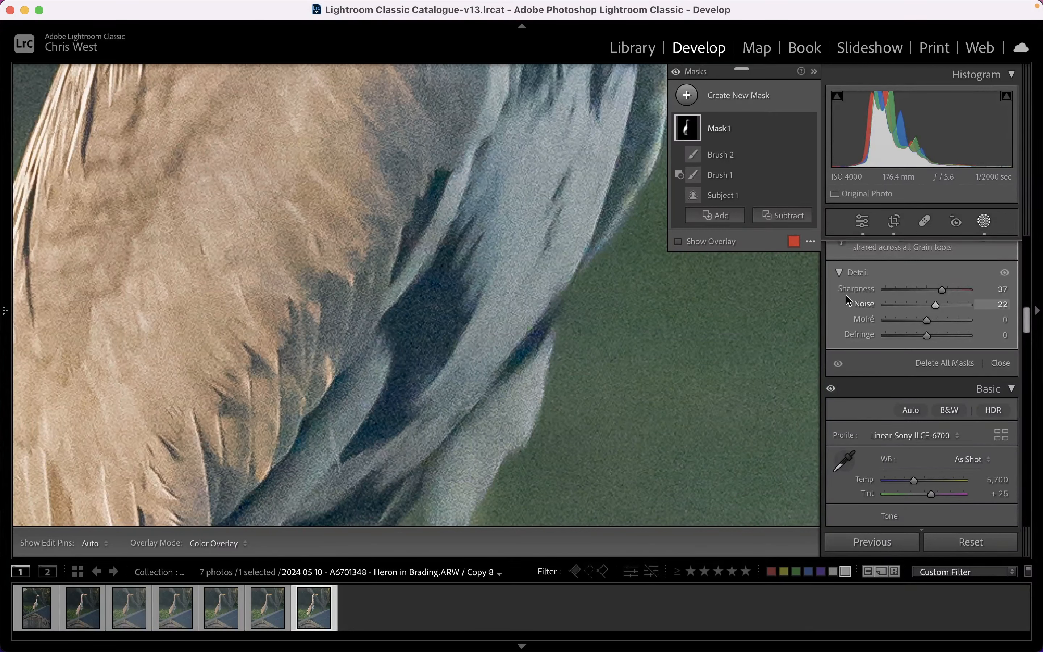
pyautogui.press('super+minus')
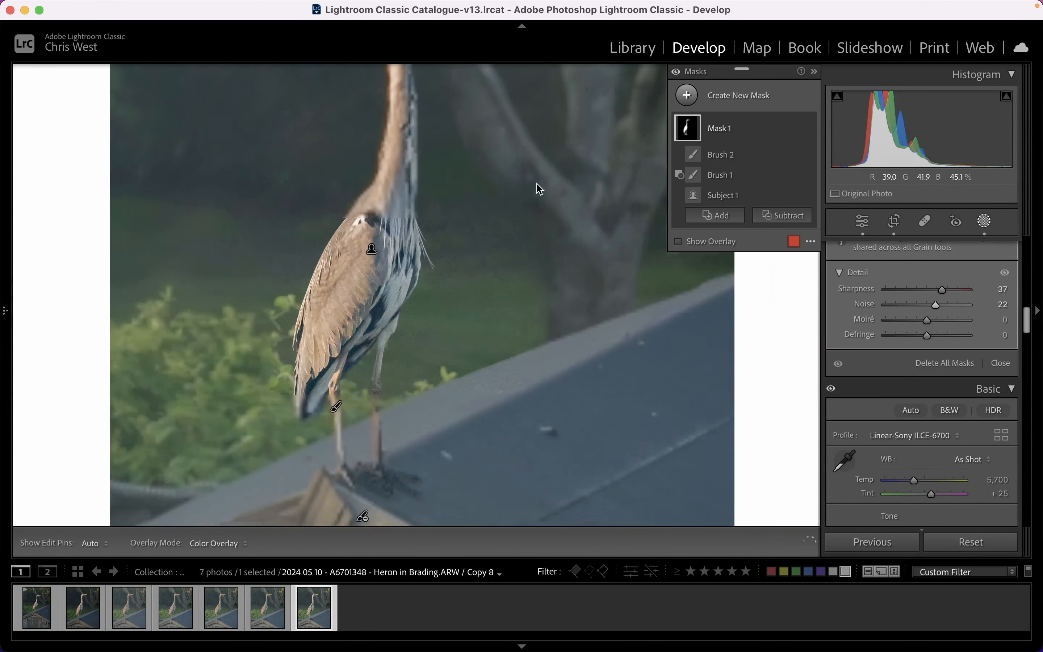
pyautogui.click(983, 222)
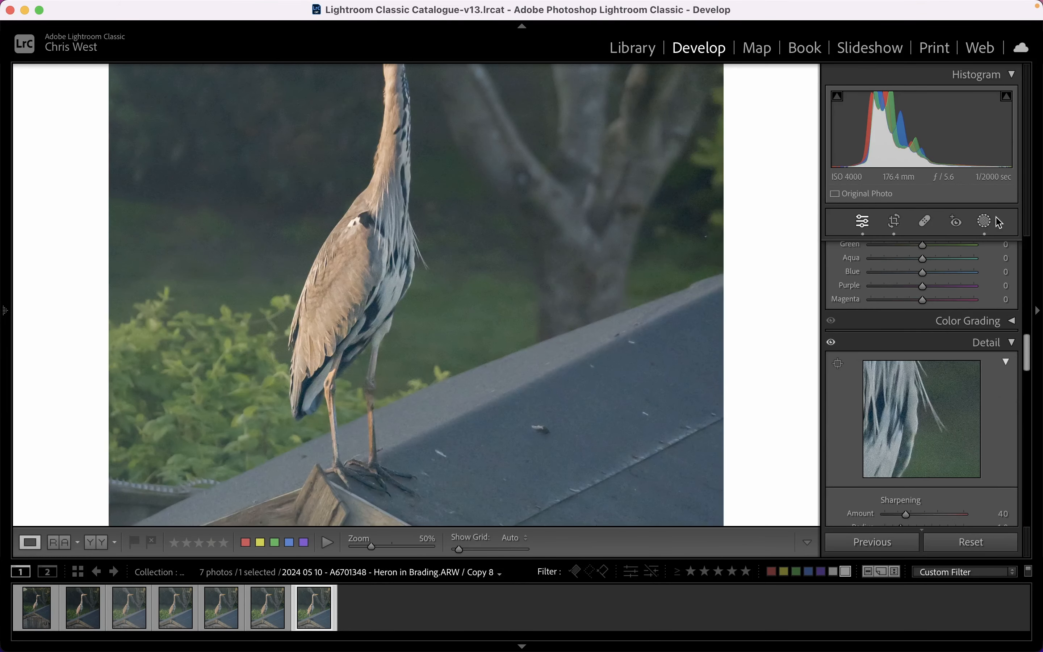
pyautogui.click(587, 228)
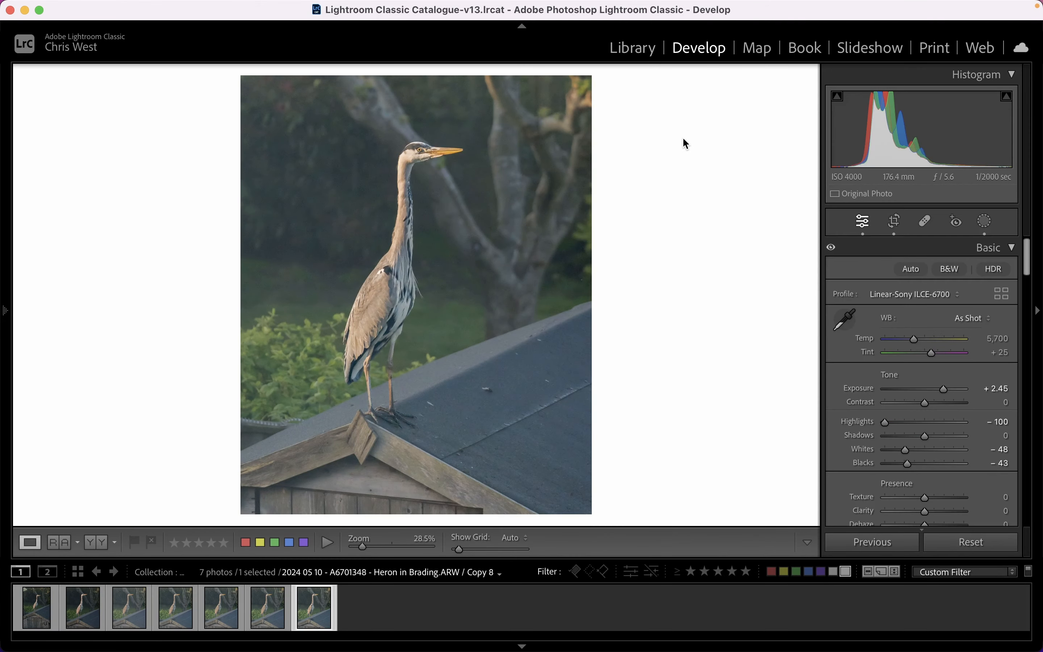
# Create another virtual copy and paint a new mask over the heron's eye with a size 6, feather 57 brush.
pyautogui.rightClick(314, 614)
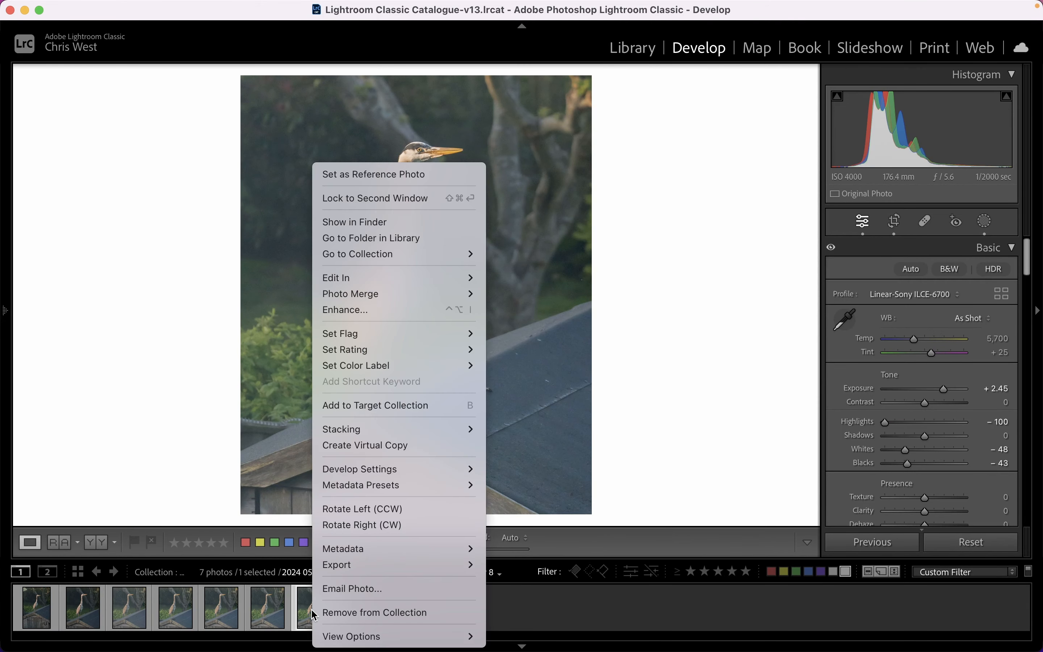
pyautogui.click(381, 446)
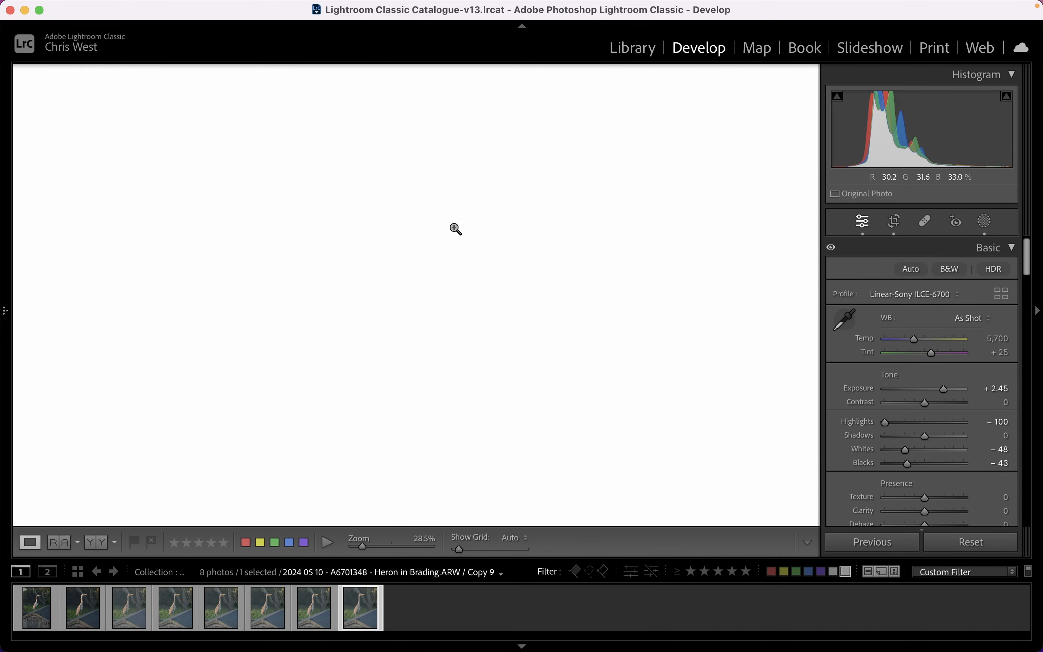
pyautogui.click(450, 151)
pyautogui.moveTo(450, 151); pyautogui.dragTo(599, 156)
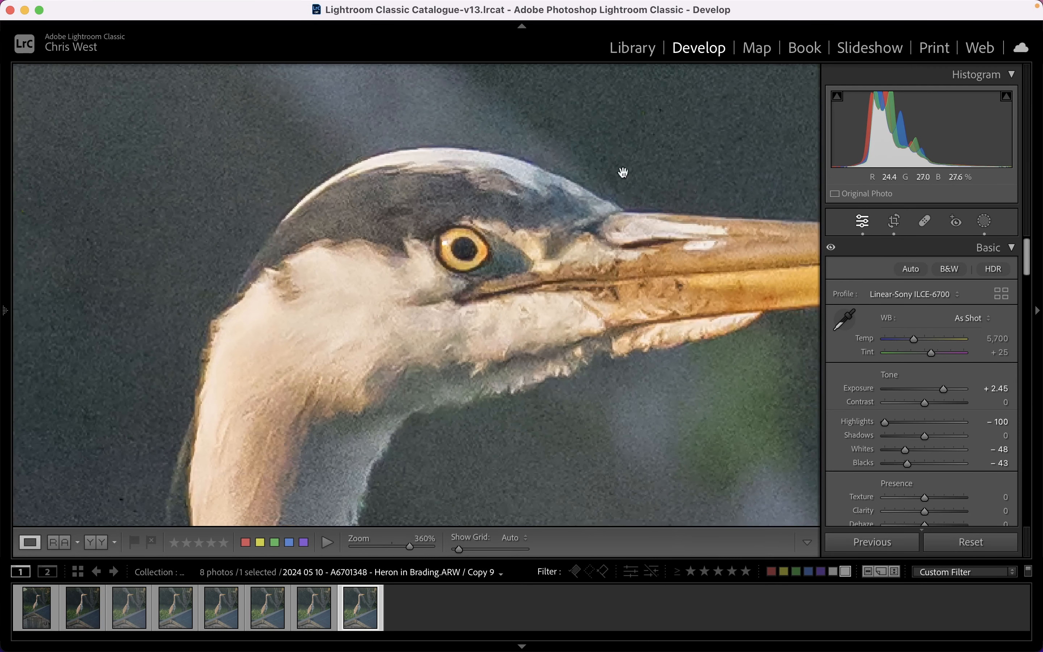
pyautogui.click(986, 228)
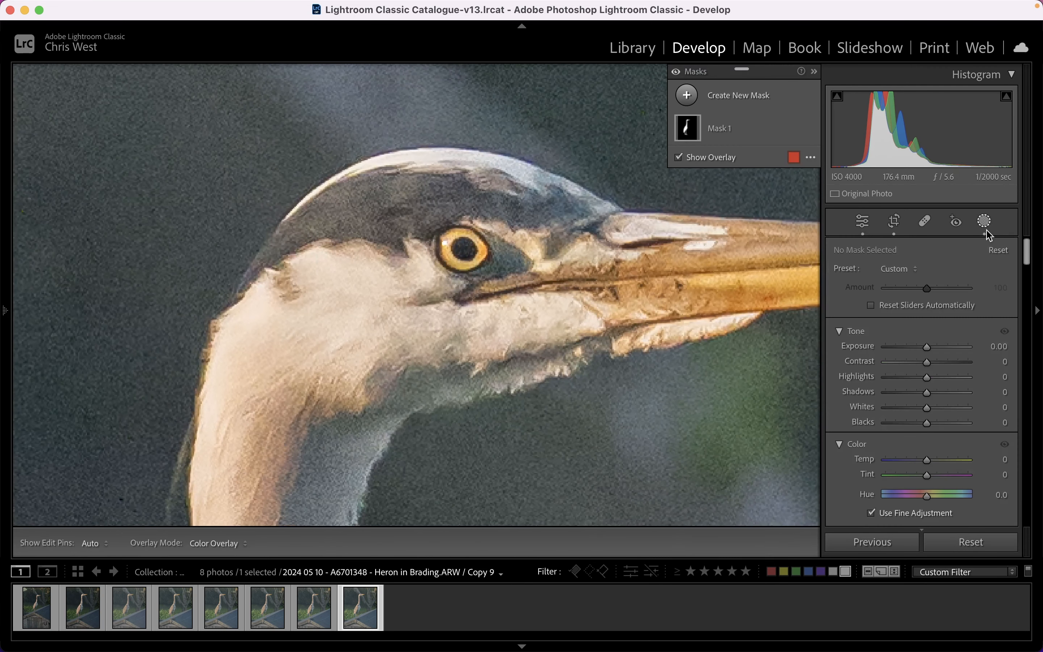
pyautogui.click(684, 98)
pyautogui.click(758, 225)
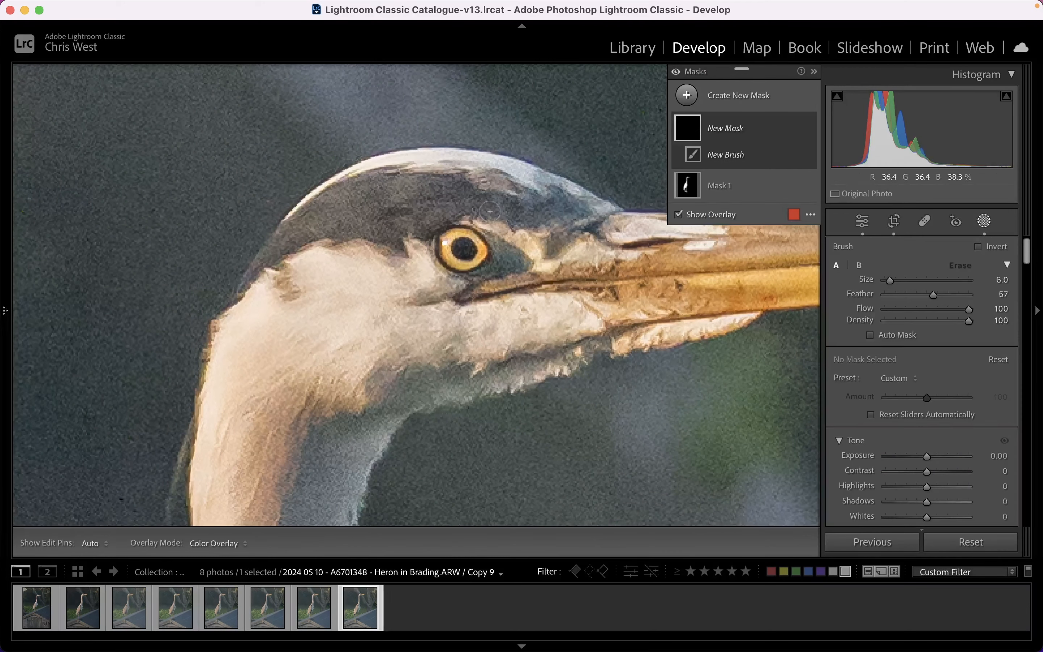
pyautogui.press('super+equal')
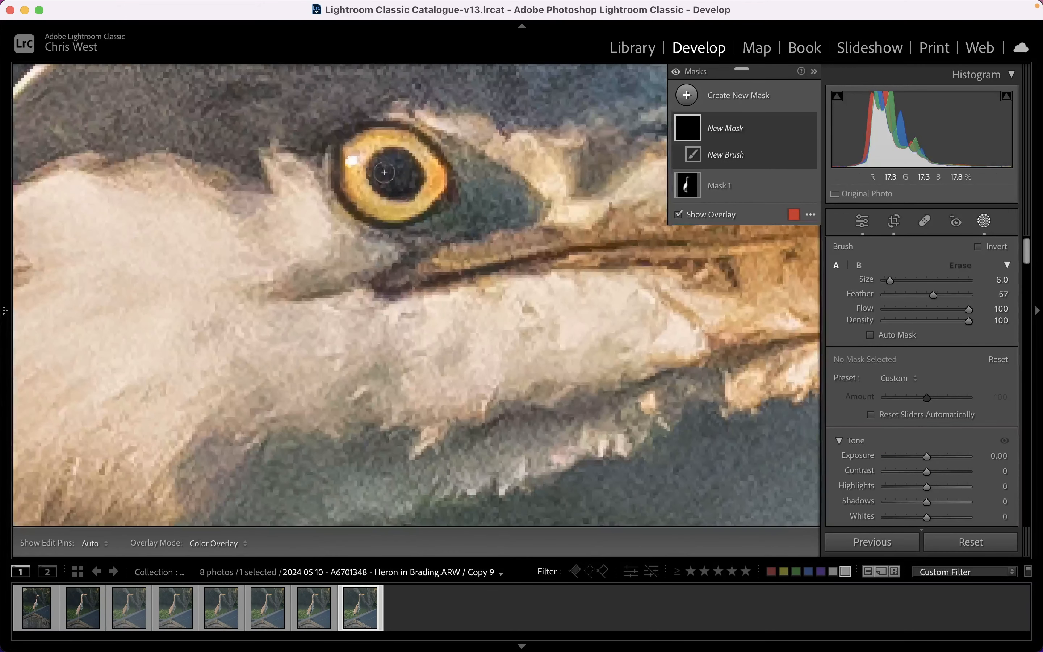
pyautogui.moveTo(374, 165)
pyautogui.mouseDown()
pyautogui.moveTo(412, 151)
pyautogui.moveTo(428, 169)
pyautogui.moveTo(431, 190)
pyautogui.moveTo(417, 206)
pyautogui.moveTo(377, 210)
pyautogui.moveTo(361, 197)
pyautogui.moveTo(353, 163)
pyautogui.moveTo(368, 155)
pyautogui.moveTo(388, 186)
pyautogui.moveTo(378, 181)
pyautogui.moveTo(410, 172)
pyautogui.moveTo(405, 188)
pyautogui.moveTo(380, 169)
pyautogui.moveTo(419, 171)
pyautogui.moveTo(380, 180)
pyautogui.moveTo(410, 153)
pyautogui.moveTo(414, 190)
pyautogui.moveTo(395, 164)
pyautogui.mouseUp()
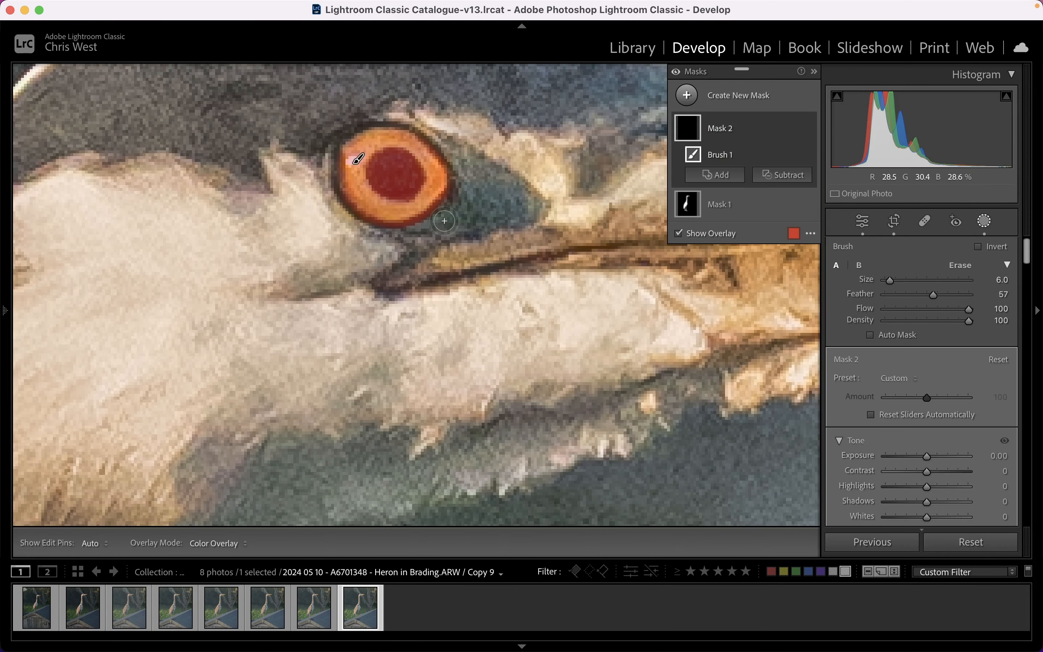
# Shape the eye mask's curve with points at input 161, output 195 and input 52, output 63.
pyautogui.press('super+minus')
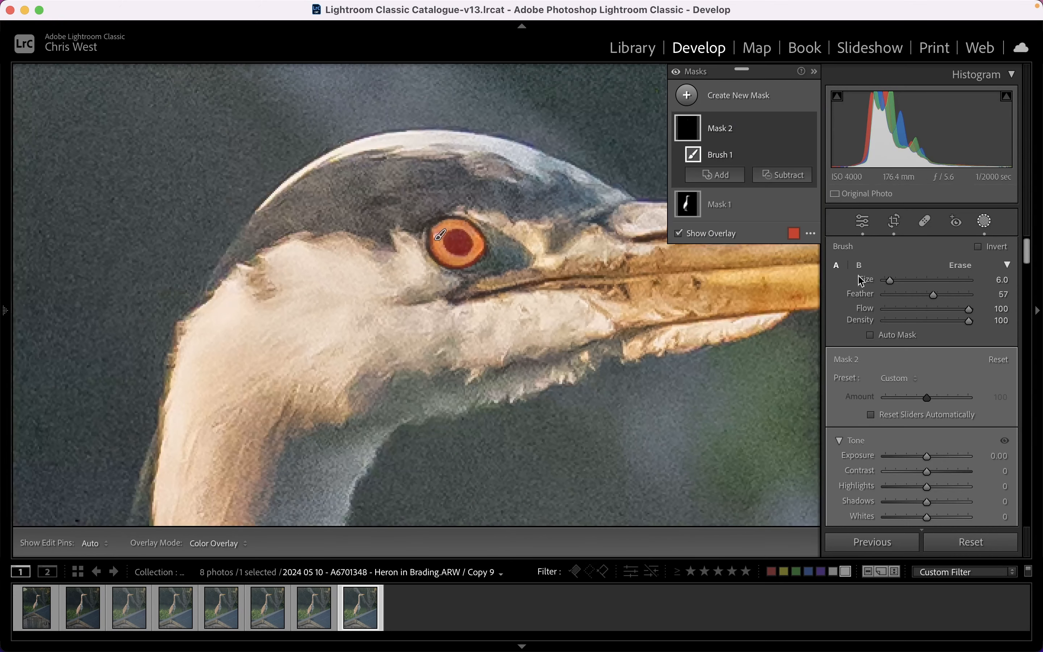
pyautogui.scroll(-5, 919, 387)
pyautogui.scroll(-6, 918, 386)
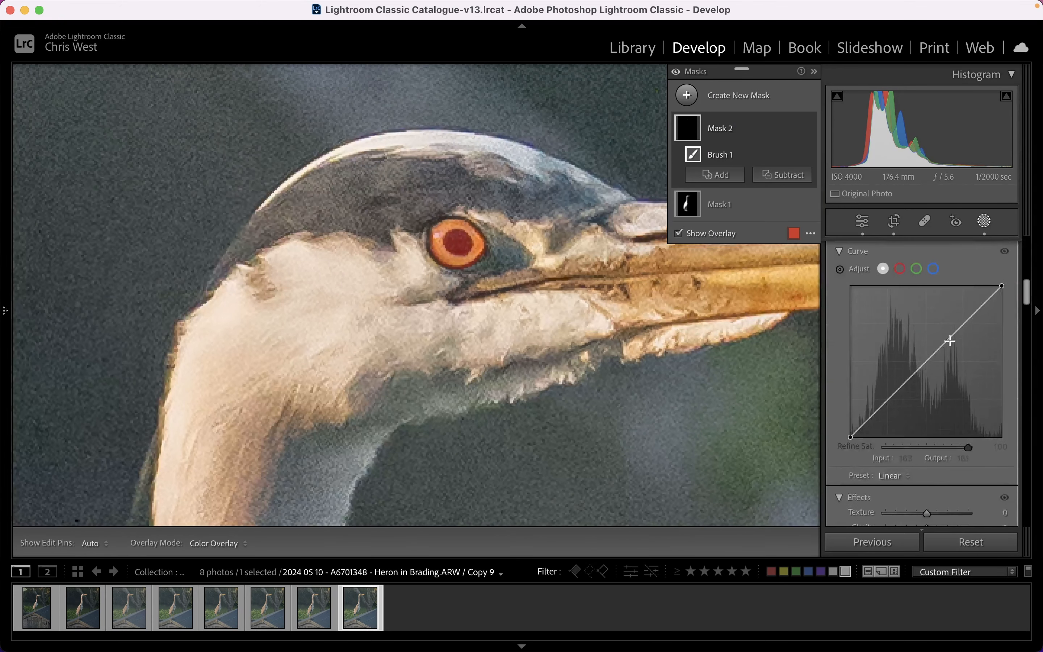
pyautogui.moveTo(950, 340); pyautogui.dragTo(946, 321)
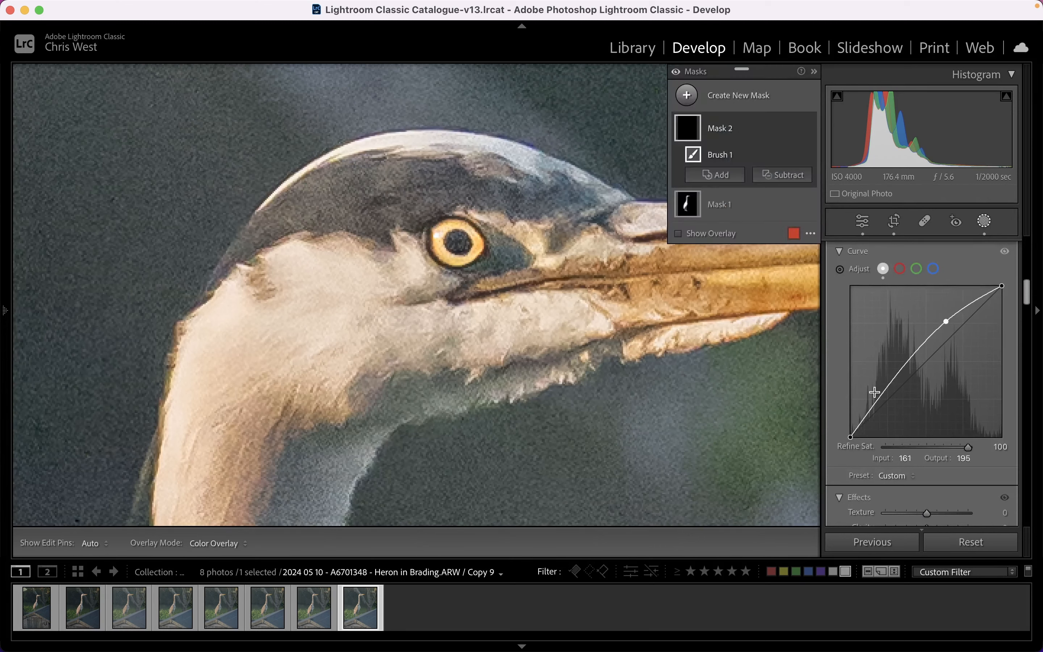
pyautogui.moveTo(874, 392); pyautogui.dragTo(881, 394)
pyautogui.scroll(-5, 875, 380)
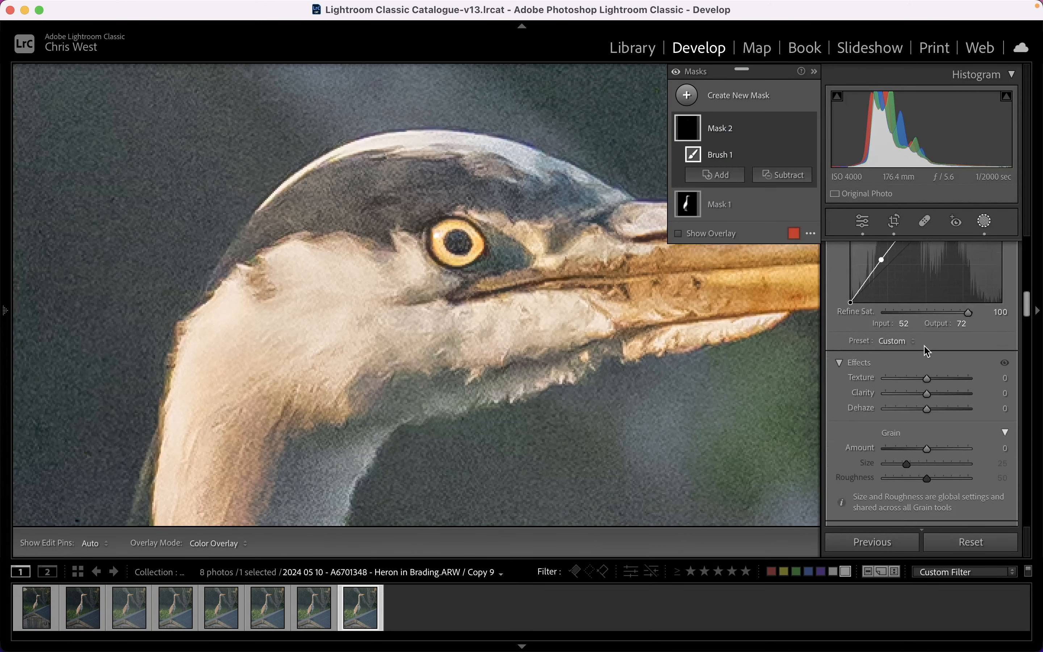
pyautogui.scroll(1, 908, 411)
pyautogui.moveTo(881, 268); pyautogui.dragTo(880, 271)
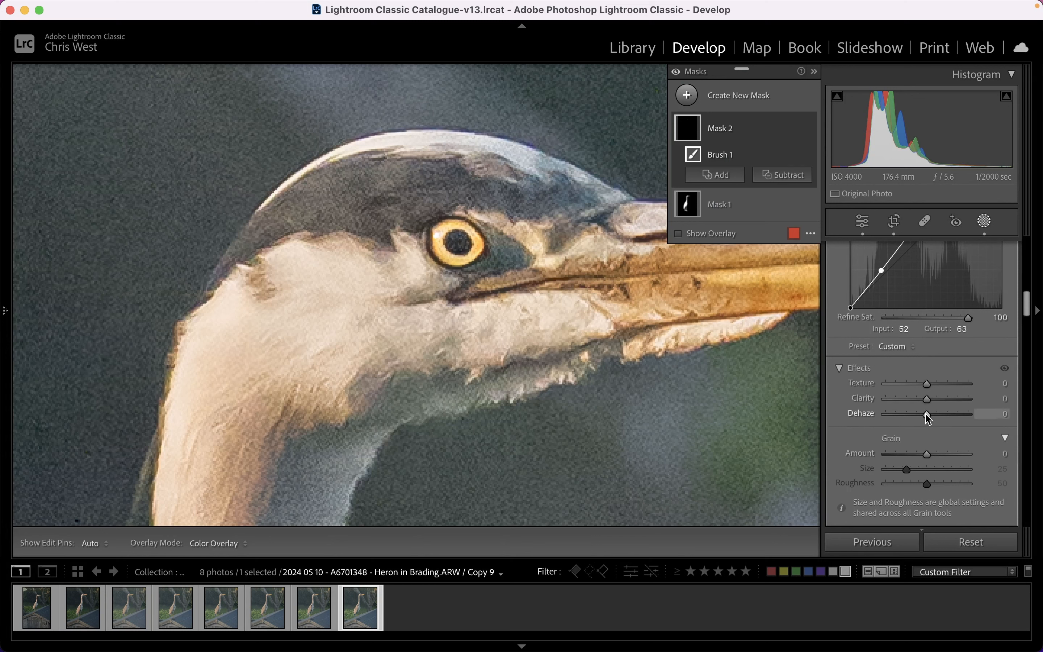
# Set the eye mask's Dehaze to 74, close masking and return to the full photo.
pyautogui.moveTo(927, 413); pyautogui.dragTo(959, 418)
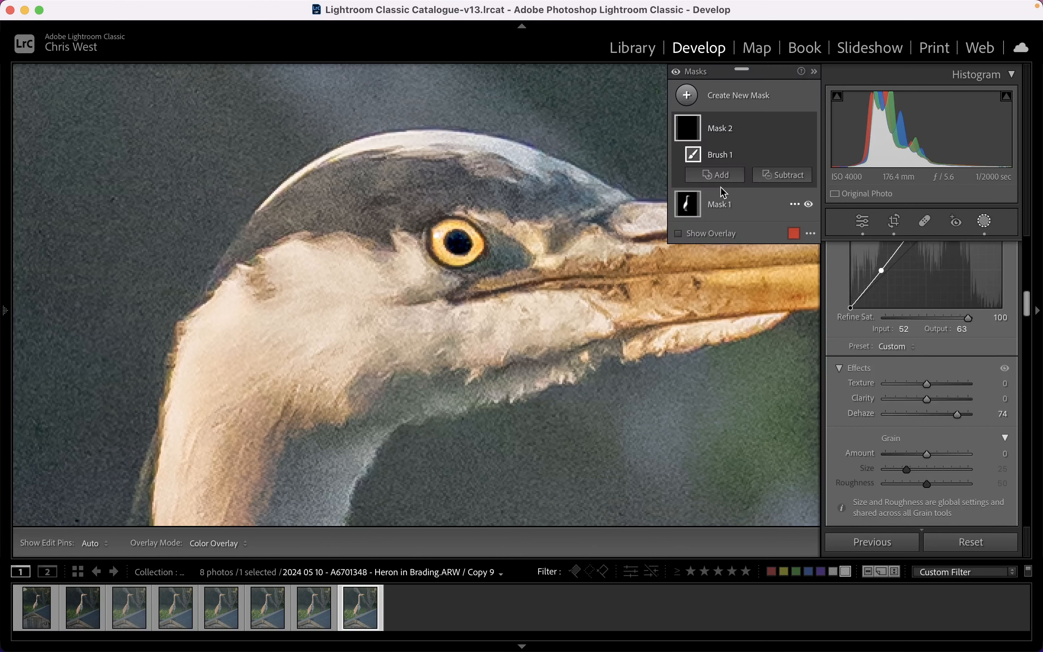
pyautogui.click(982, 224)
pyautogui.click(633, 194)
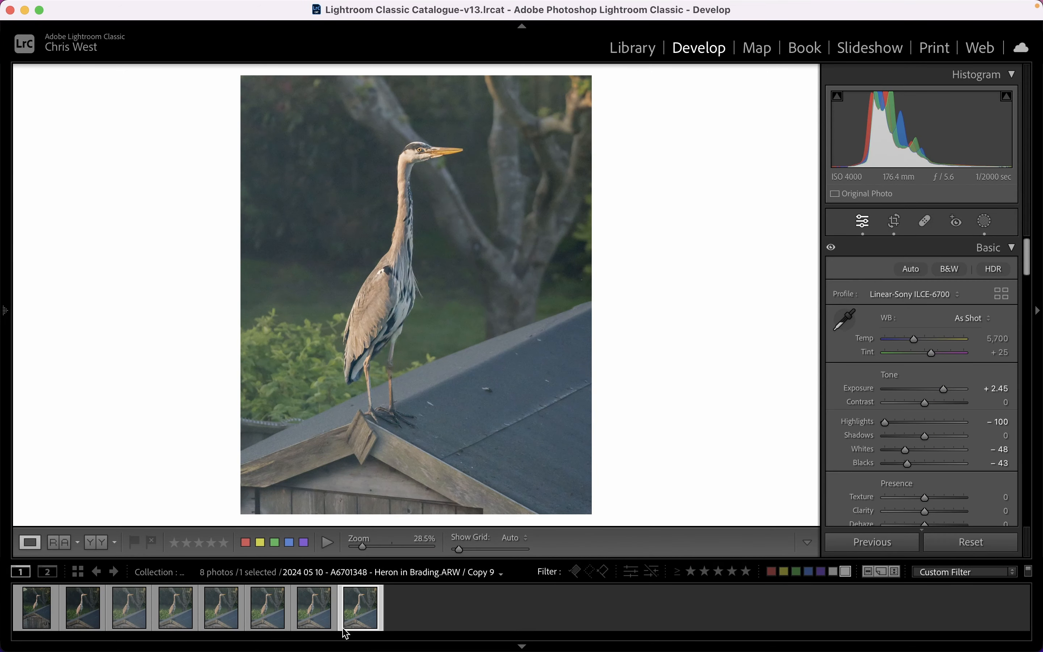
# Create another virtual copy, duplicate and invert Mask 1 to select the background, and check its coverage with the overlay.
pyautogui.rightClick(360, 606)
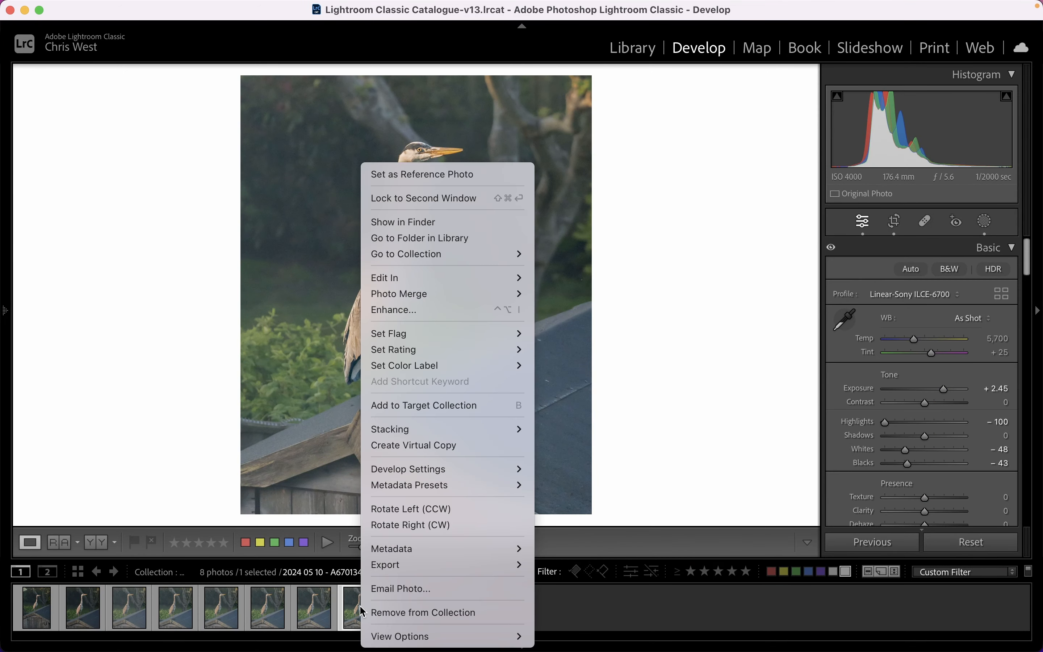
pyautogui.click(421, 452)
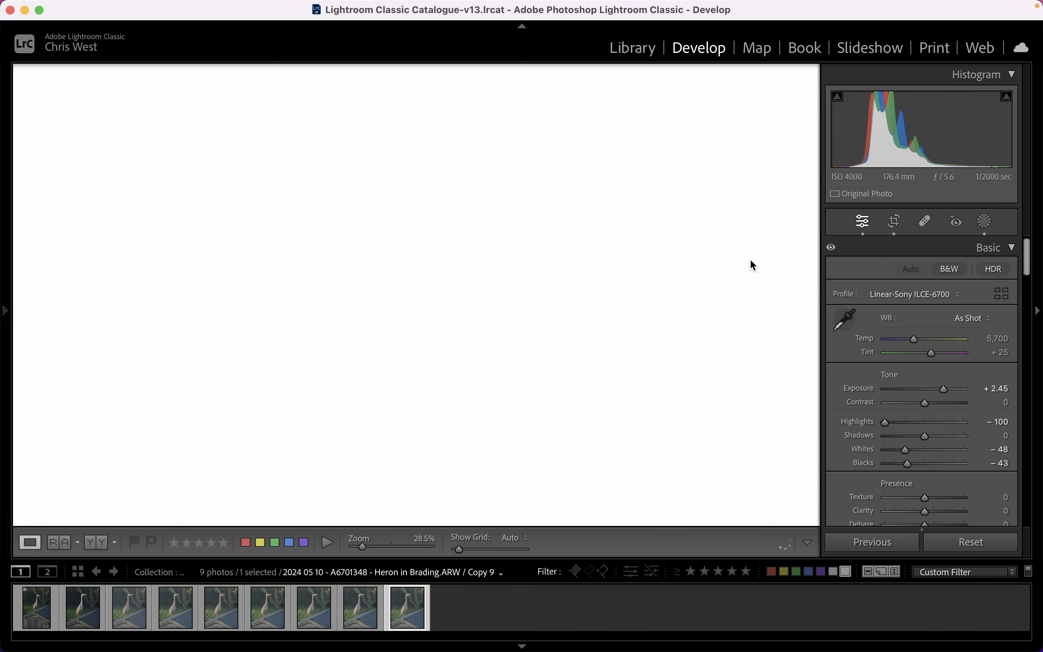
pyautogui.click(986, 222)
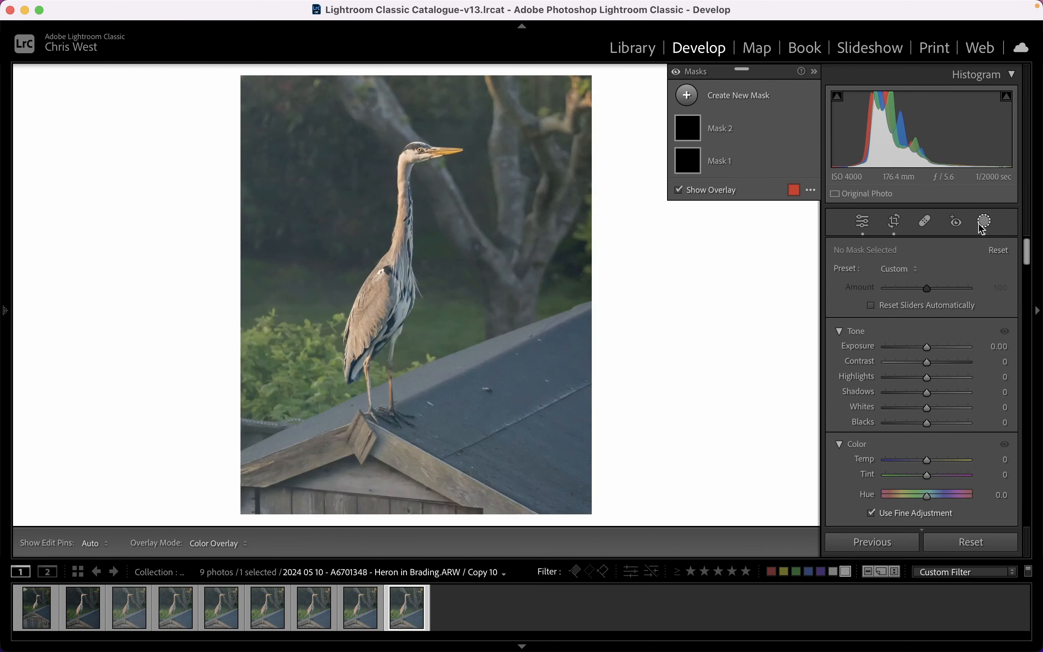
pyautogui.click(738, 163)
pyautogui.click(795, 161)
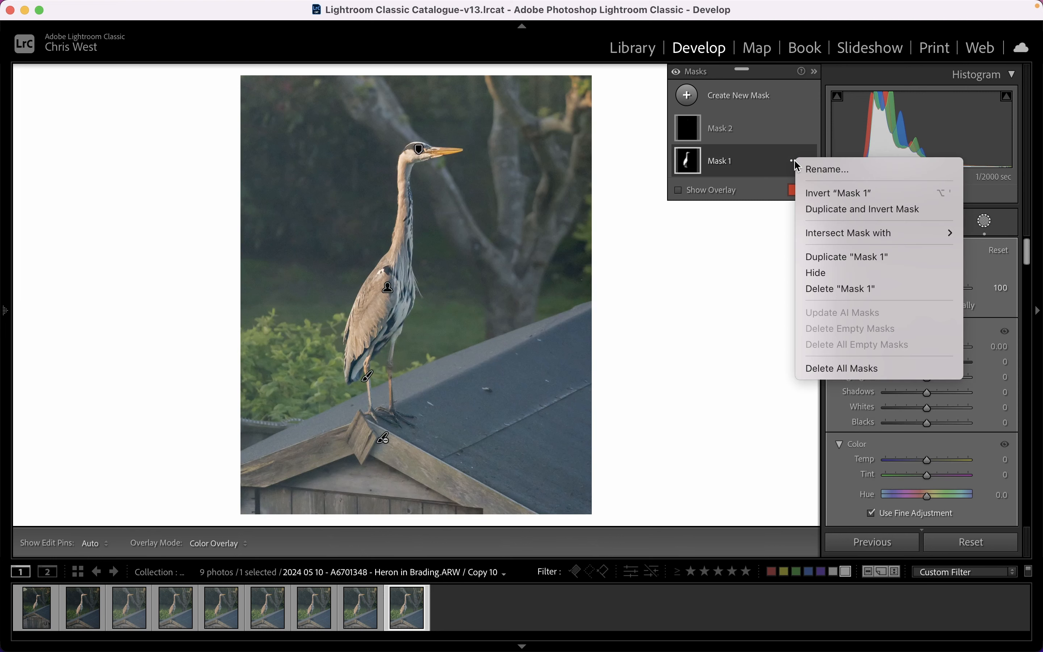
pyautogui.click(869, 209)
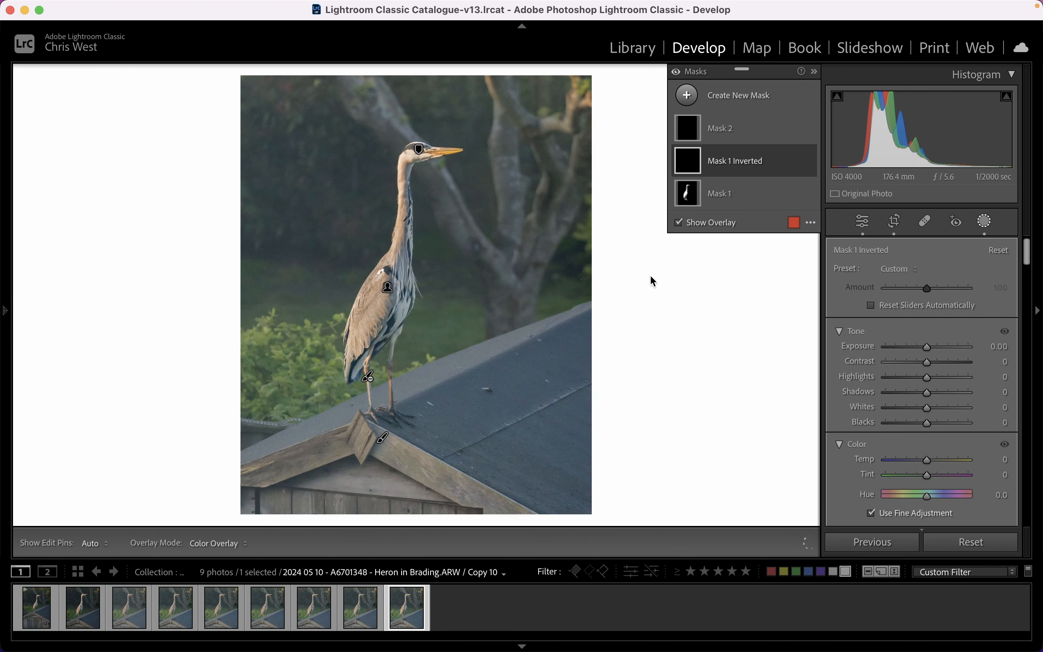
pyautogui.click(678, 222)
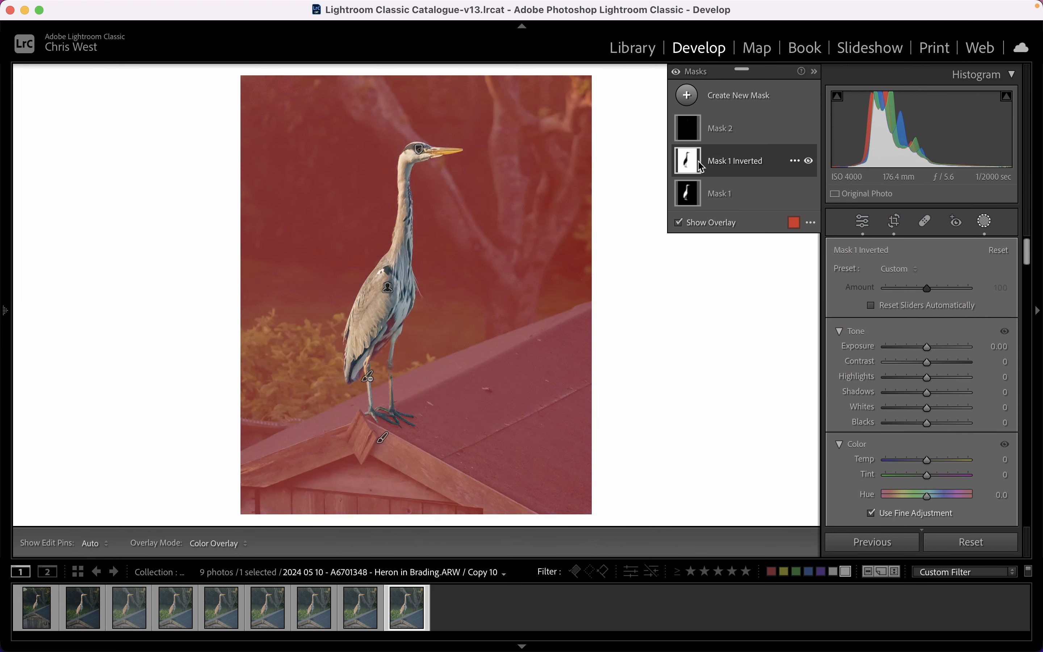
pyautogui.click(678, 223)
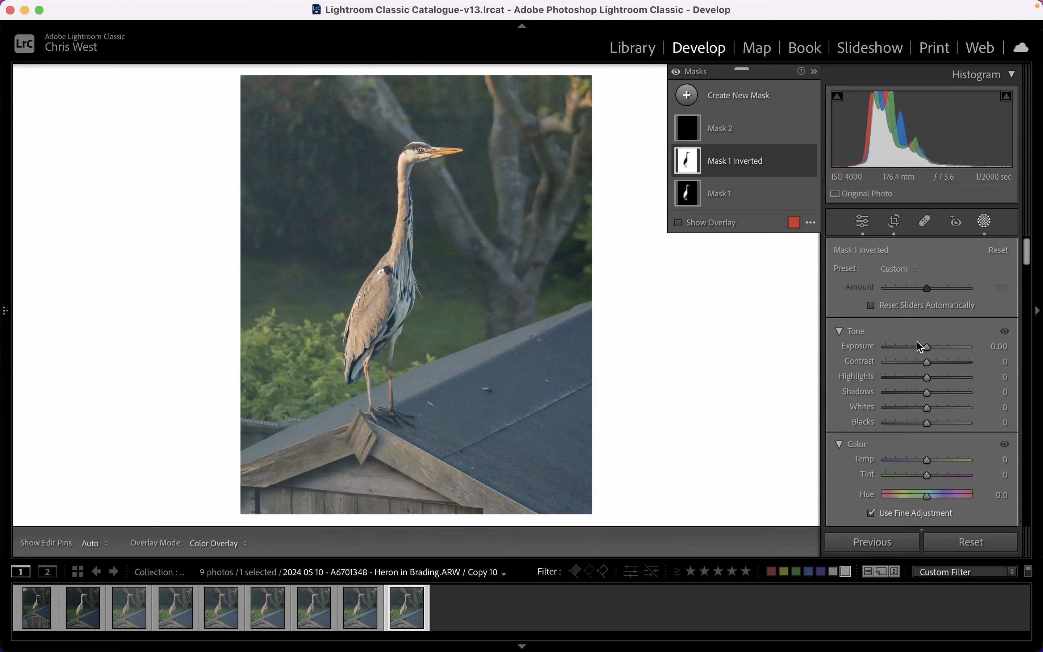
# Set the inverted background mask's Contrast to -100, lower its Exposure slightly and close masking.
pyautogui.moveTo(923, 347); pyautogui.dragTo(902, 350)
pyautogui.doubleClick(904, 348)
pyautogui.moveTo(923, 361); pyautogui.dragTo(875, 365)
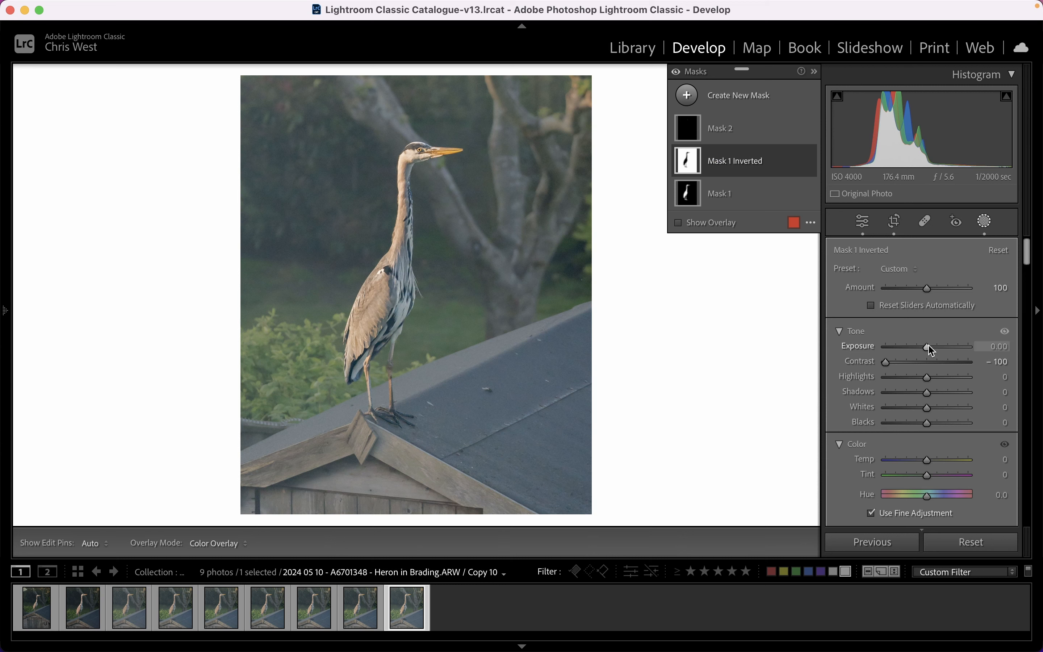
pyautogui.moveTo(929, 351); pyautogui.dragTo(928, 351)
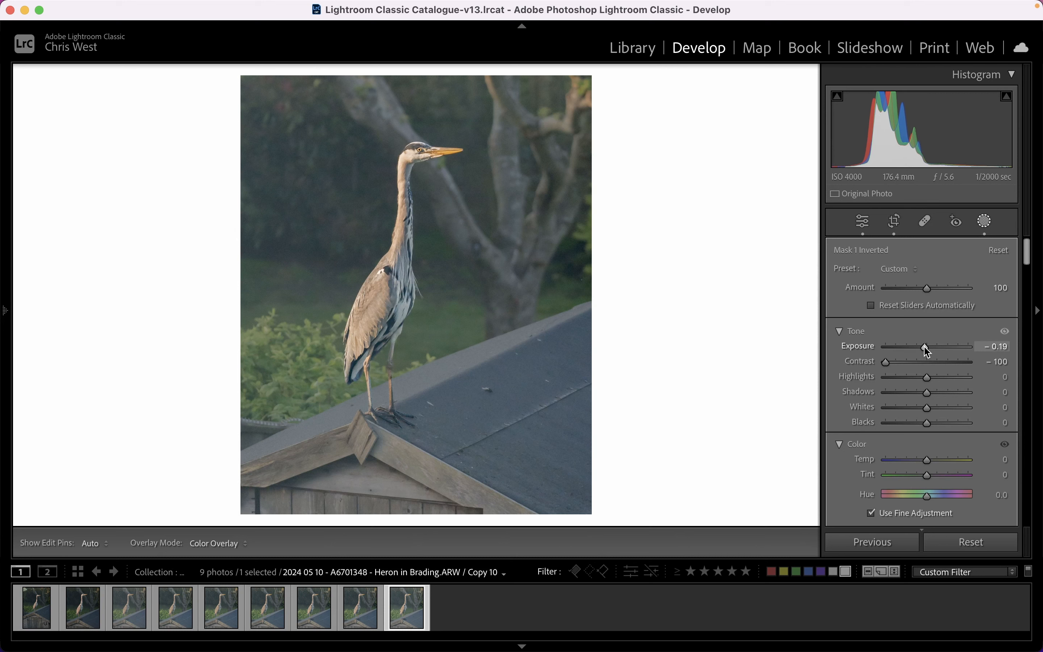
pyautogui.moveTo(927, 351); pyautogui.dragTo(928, 352)
pyautogui.scroll(-5, 929, 353)
pyautogui.scroll(-5, 902, 352)
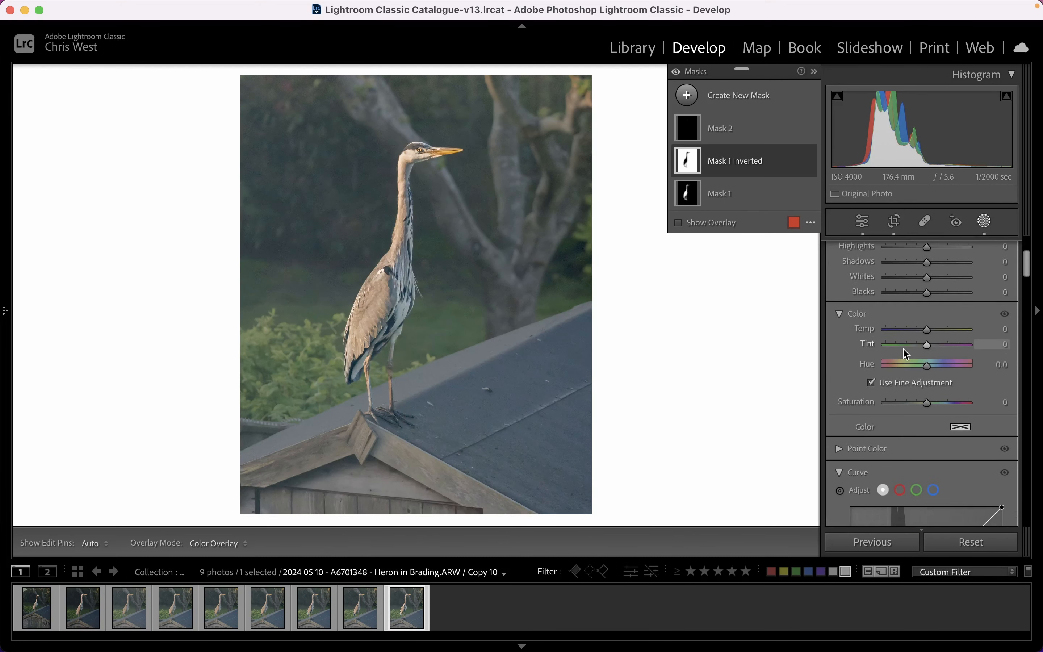
pyautogui.click(984, 222)
# Reopen the inverted Mask 1 covering the background and set its Noise reduction to 67, judging it close up at the heron's head.
pyautogui.click(414, 147)
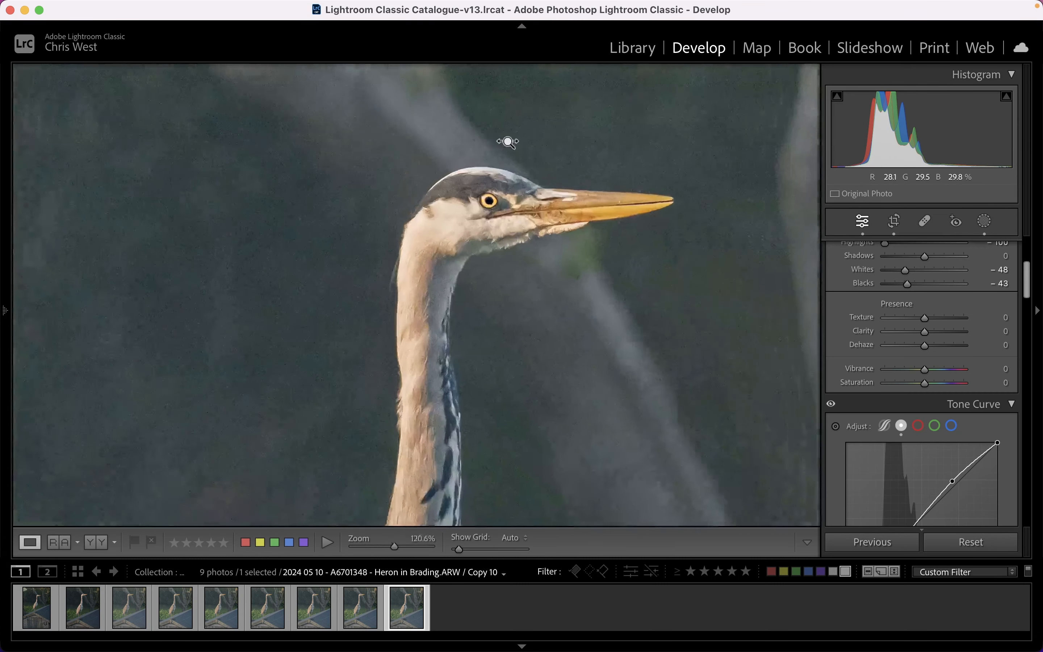
pyautogui.moveTo(507, 142); pyautogui.dragTo(540, 141)
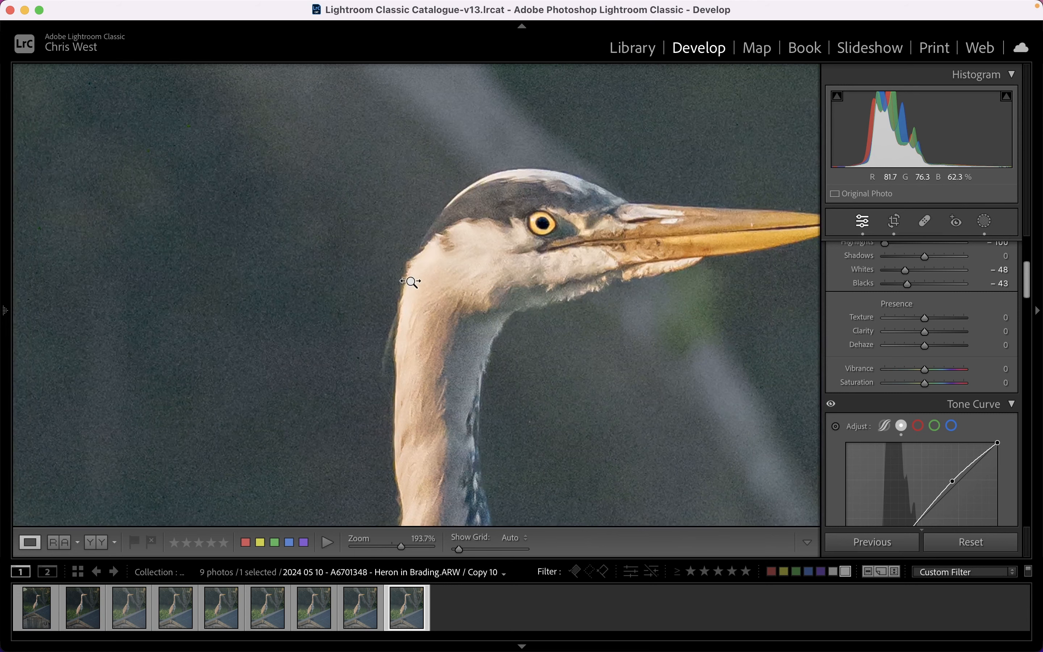
pyautogui.moveTo(410, 282); pyautogui.dragTo(449, 279)
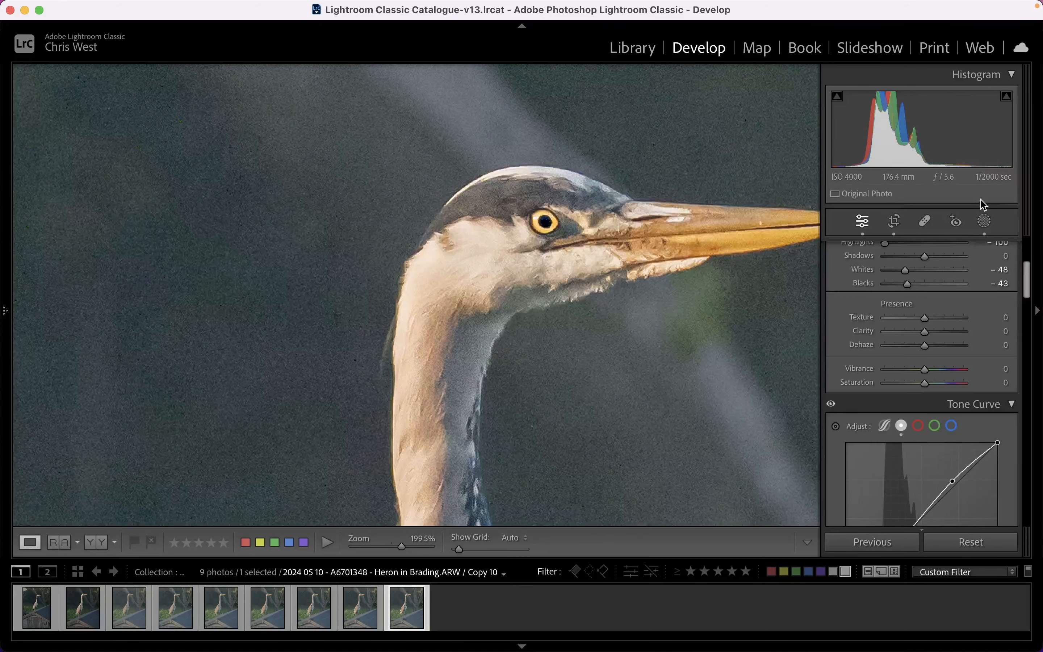
pyautogui.click(986, 222)
pyautogui.click(683, 134)
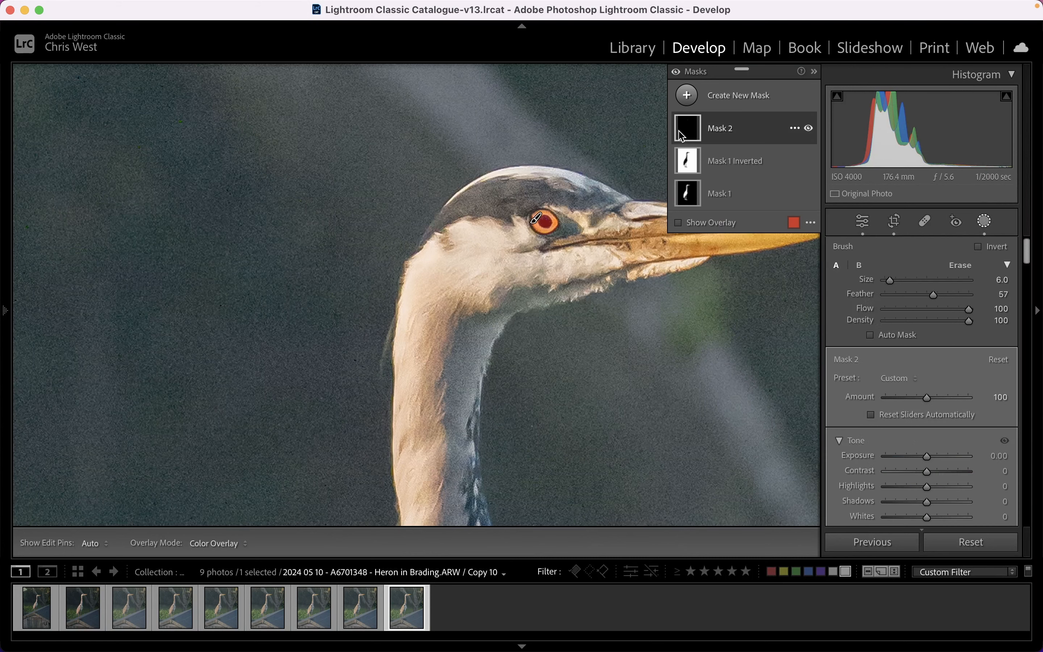
pyautogui.press('o')
pyautogui.click(690, 163)
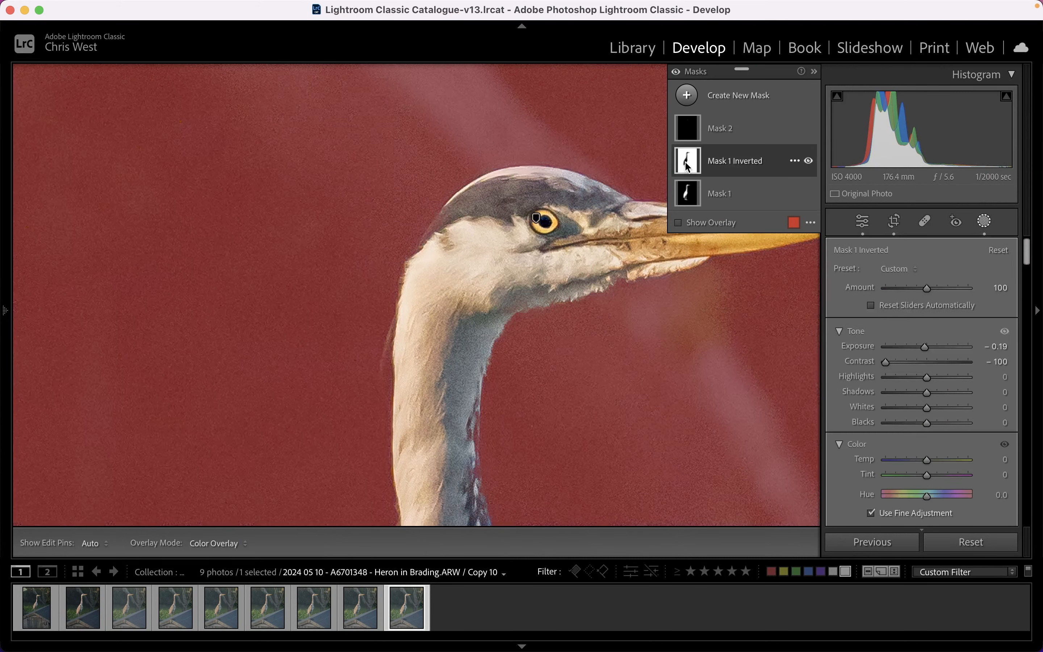
pyautogui.scroll(-5, 932, 409)
pyautogui.scroll(-10, 936, 420)
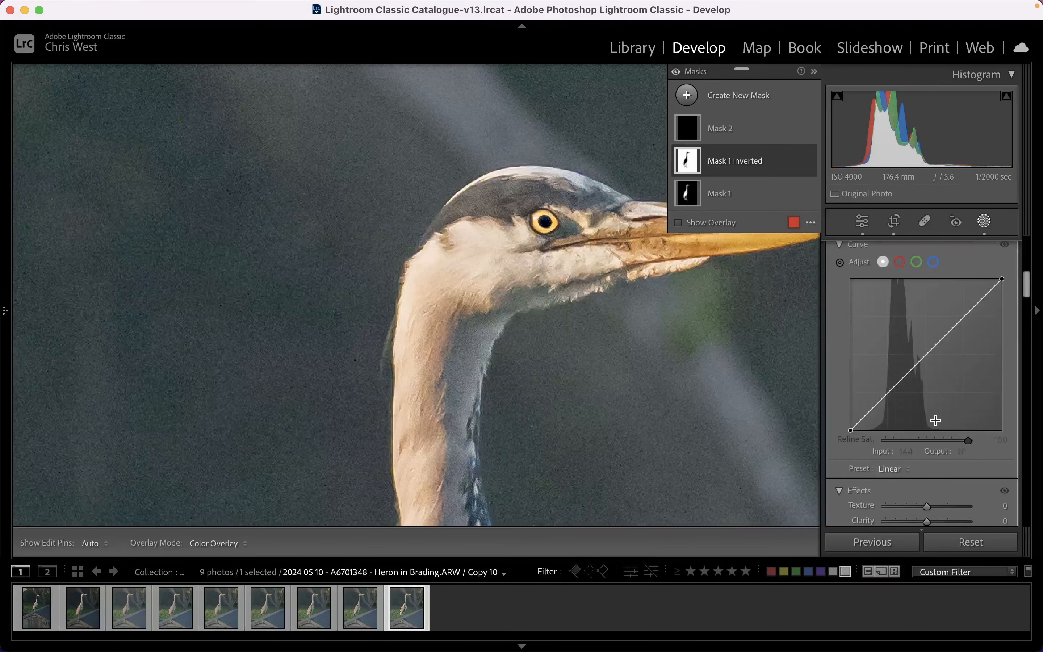
pyautogui.scroll(-4, 931, 403)
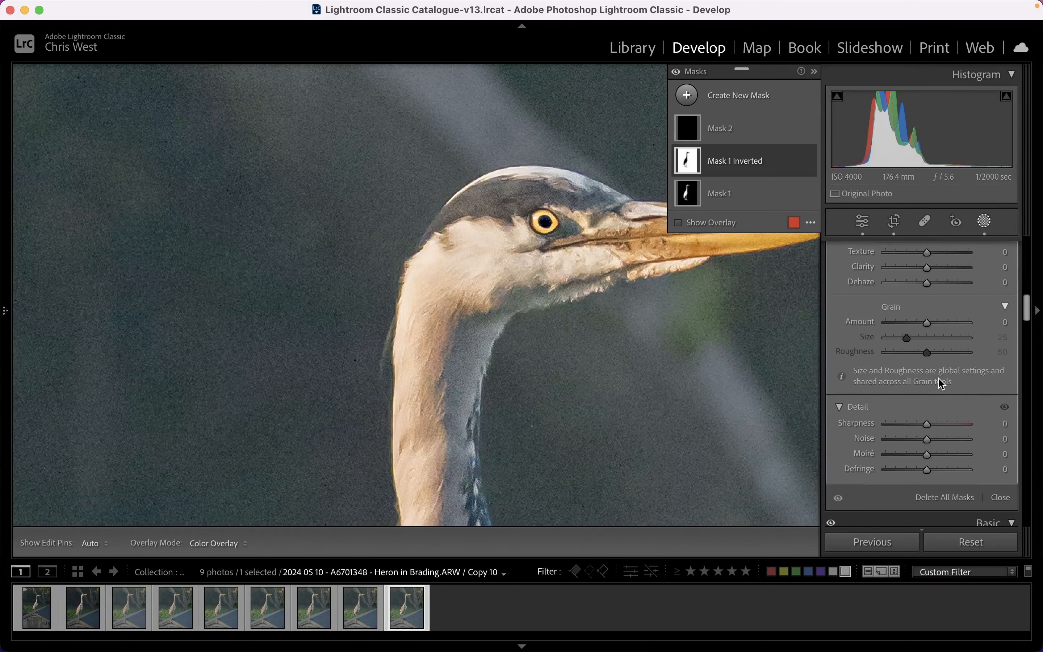
pyautogui.scroll(-2, 940, 384)
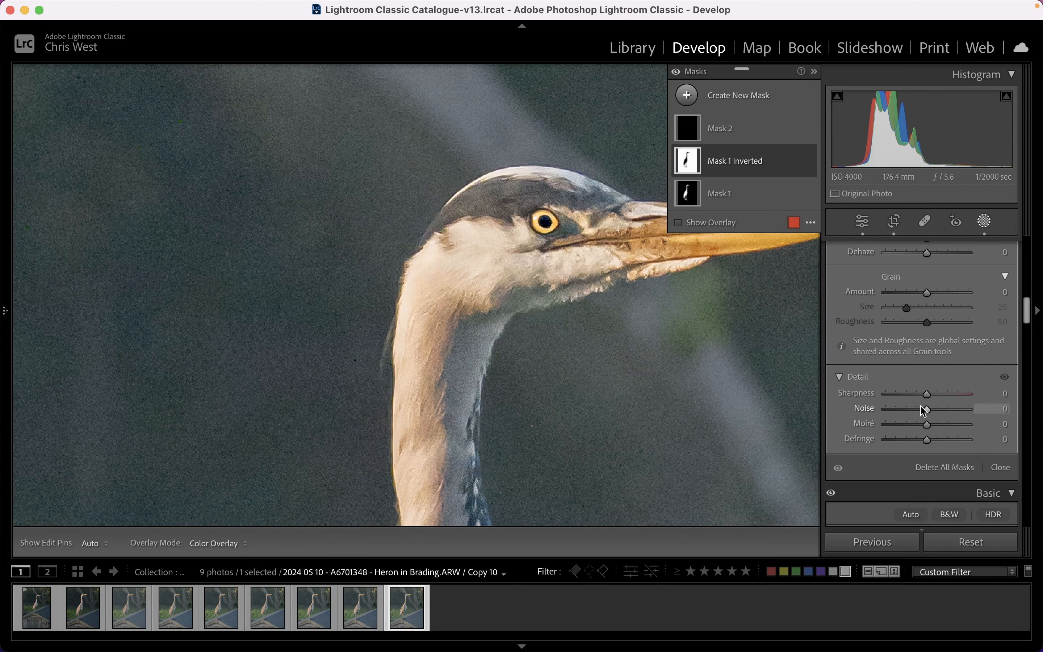
pyautogui.moveTo(929, 414); pyautogui.dragTo(954, 412)
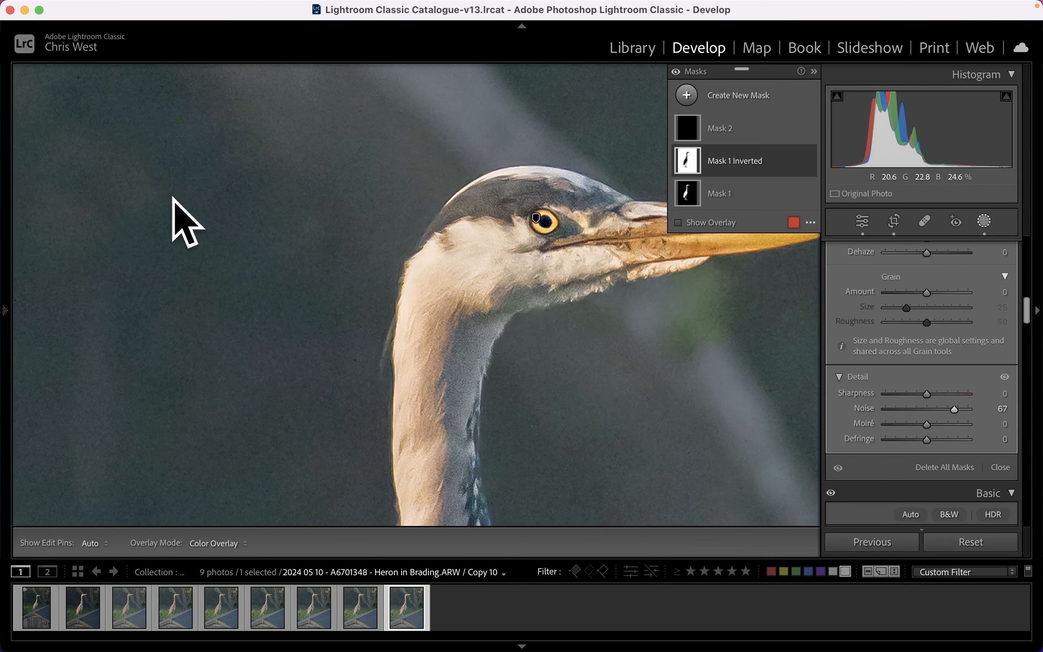
# Check the noise reduction along the heron's neck and body, raise the background mask's Noise slightly, and close masking at full-photo view.
pyautogui.moveTo(456, 466); pyautogui.dragTo(442, 183)
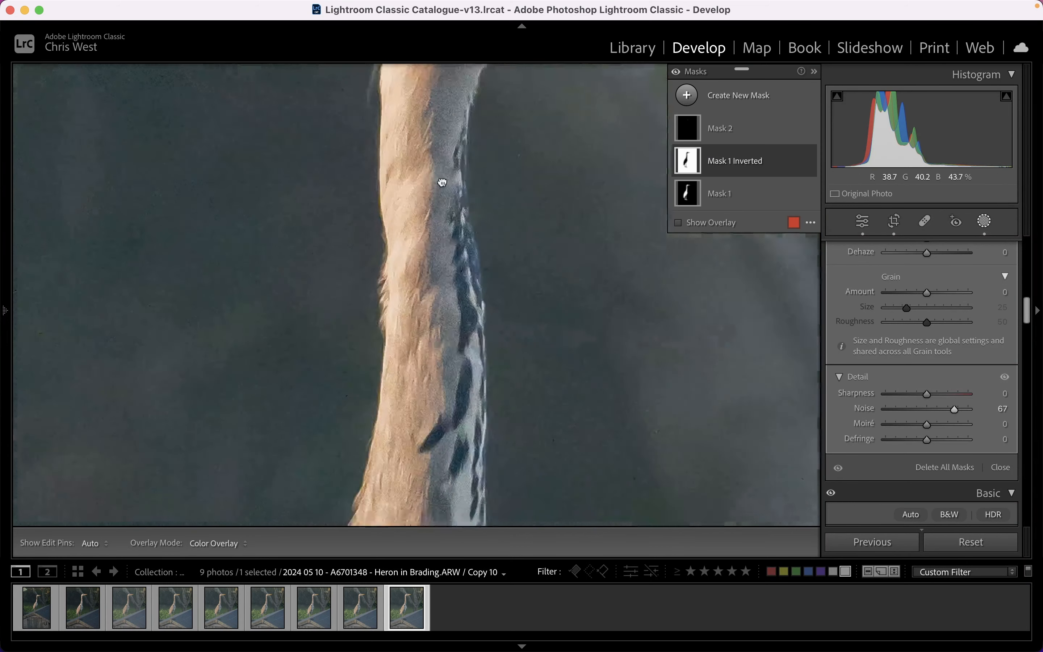
pyautogui.moveTo(444, 417); pyautogui.dragTo(482, 215)
pyautogui.moveTo(431, 479); pyautogui.dragTo(476, 211)
pyautogui.moveTo(297, 485)
pyautogui.mouseDown()
pyautogui.moveTo(390, 331)
pyautogui.moveTo(490, 232)
pyautogui.moveTo(510, 233)
pyautogui.mouseUp()
pyautogui.moveTo(553, 338); pyautogui.dragTo(558, 158)
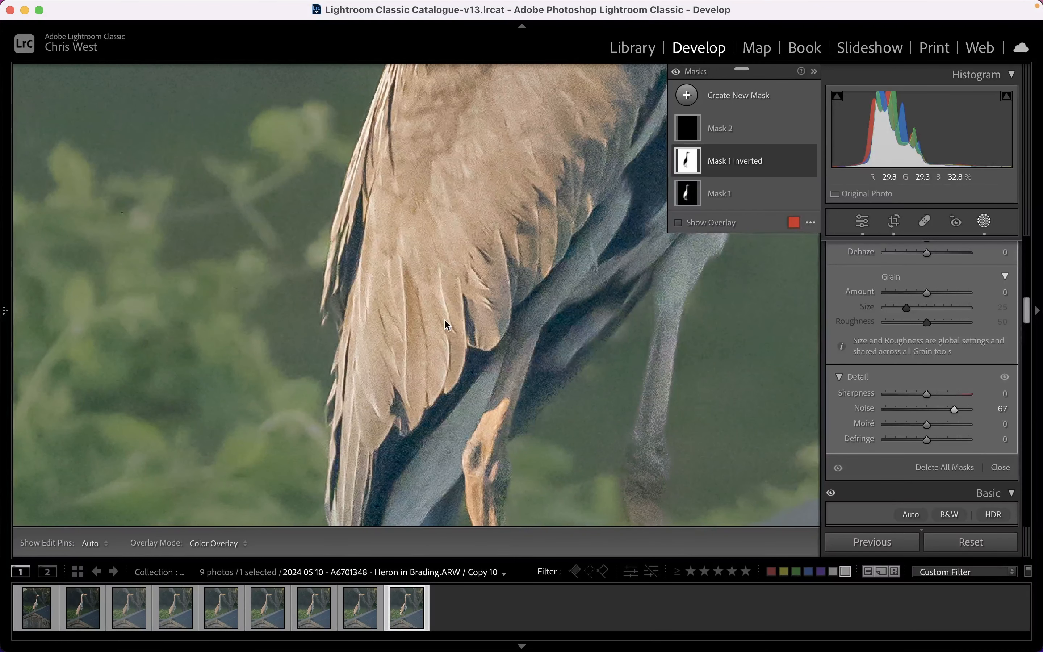
pyautogui.moveTo(954, 409)
pyautogui.mouseDown()
pyautogui.moveTo(918, 412)
pyautogui.moveTo(958, 412)
pyautogui.mouseUp()
pyautogui.click(985, 221)
pyautogui.click(472, 163)
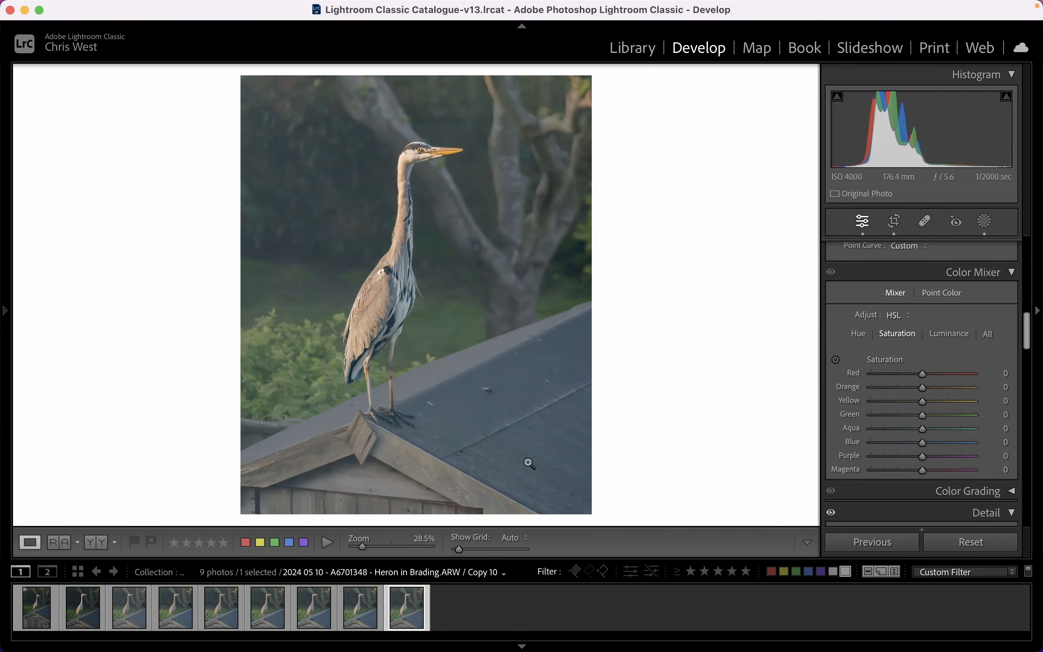
# Create another virtual copy and add a linear gradient mask rising from below the photo's bottom edge to the heron's feet.
pyautogui.rightClick(412, 607)
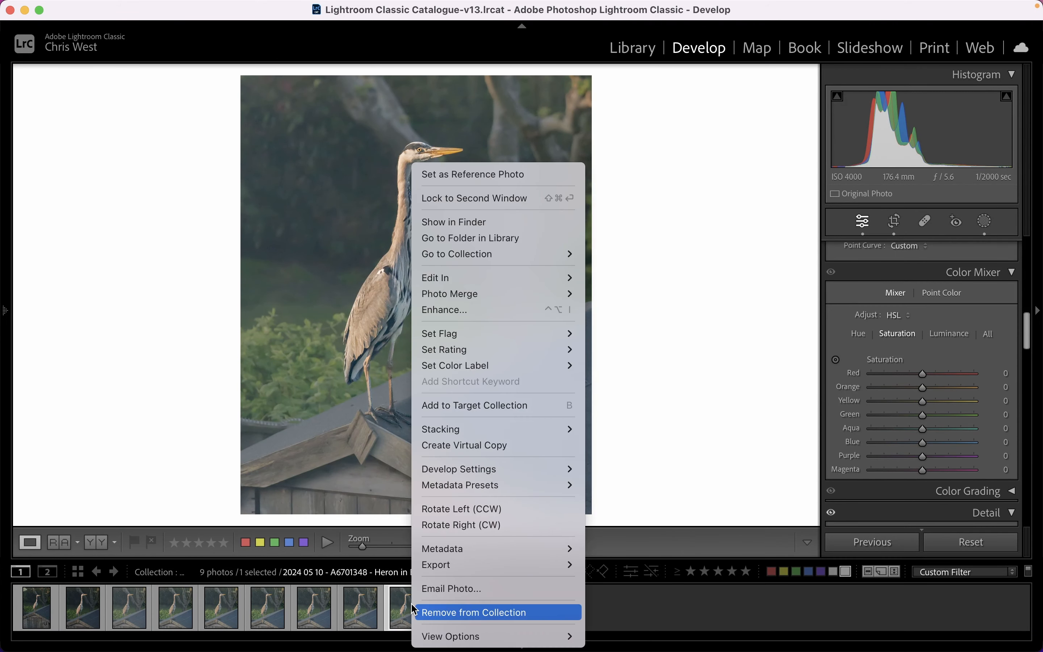
pyautogui.click(480, 448)
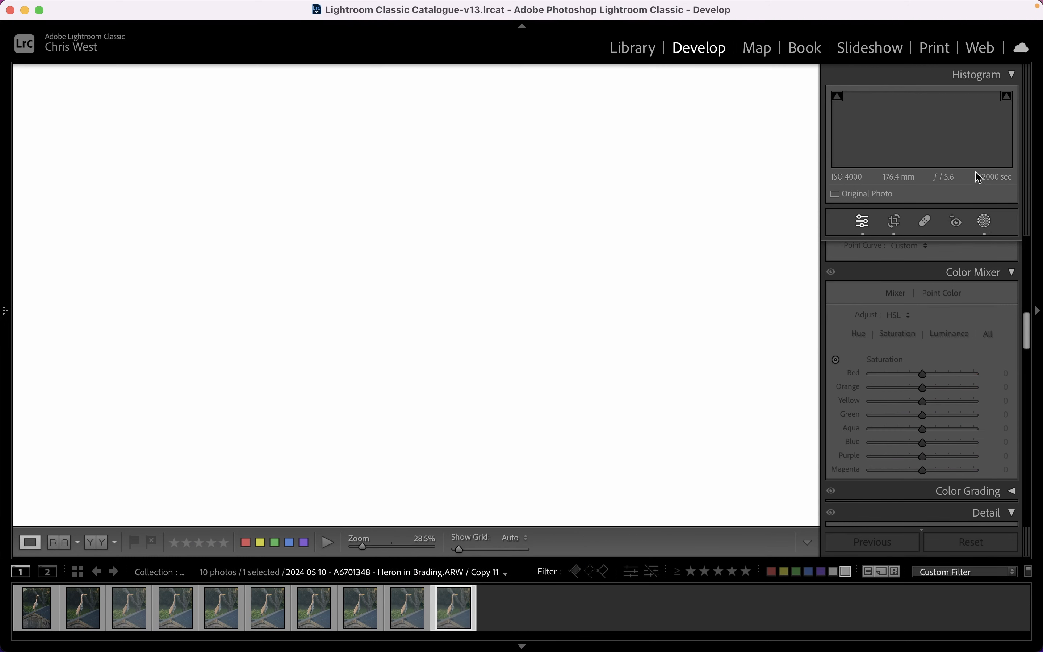
pyautogui.click(988, 225)
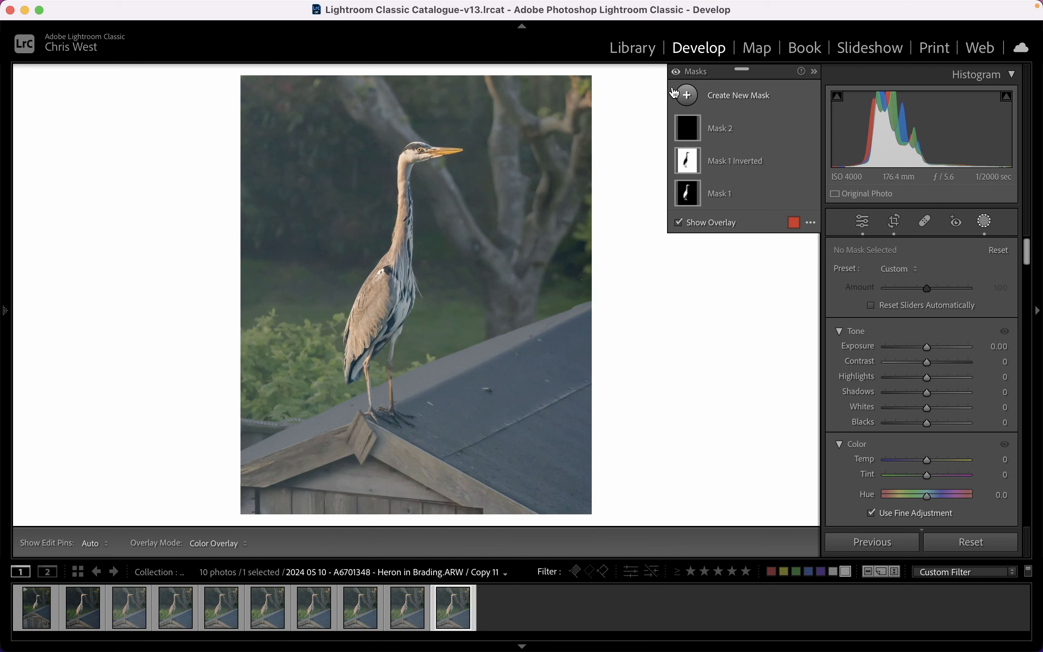
pyautogui.click(685, 95)
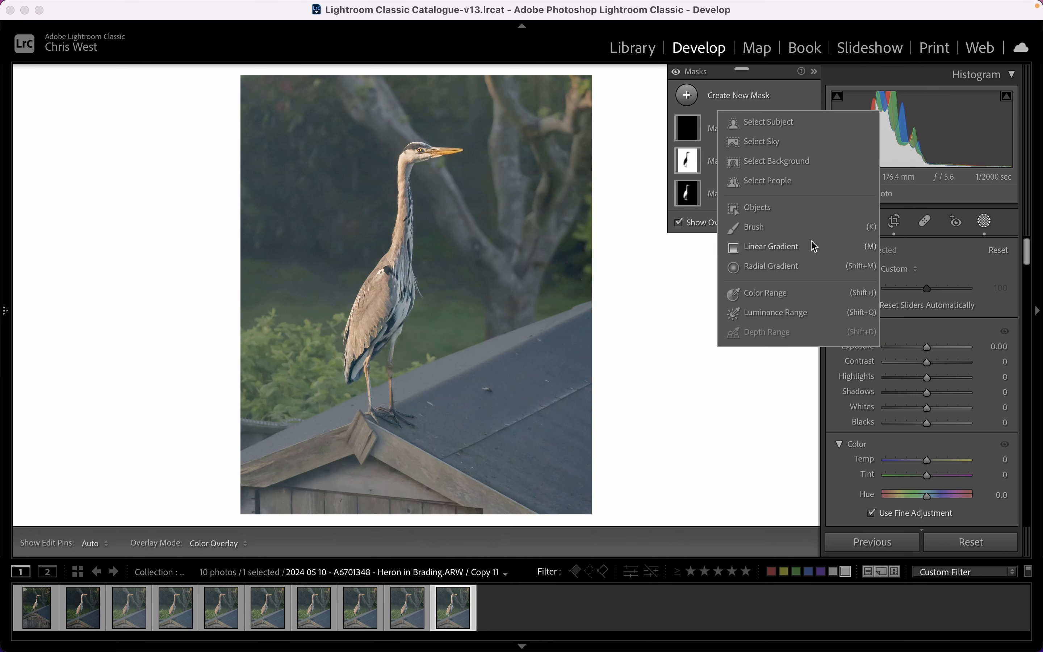
pyautogui.click(771, 247)
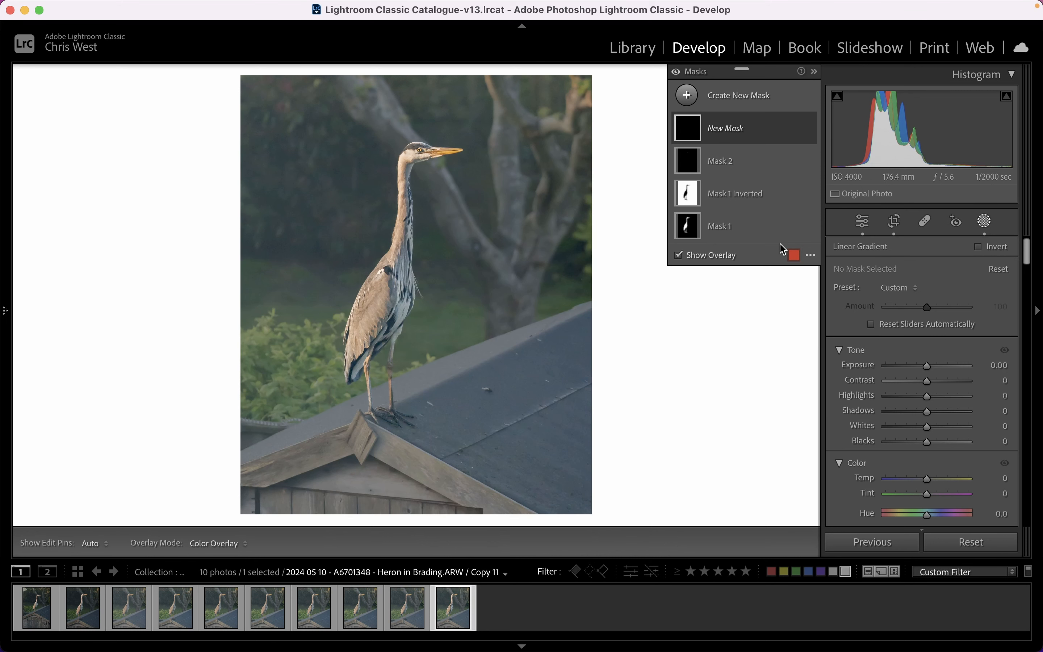
pyautogui.moveTo(386, 509); pyautogui.dragTo(401, 413)
pyautogui.moveTo(400, 454); pyautogui.dragTo(400, 454)
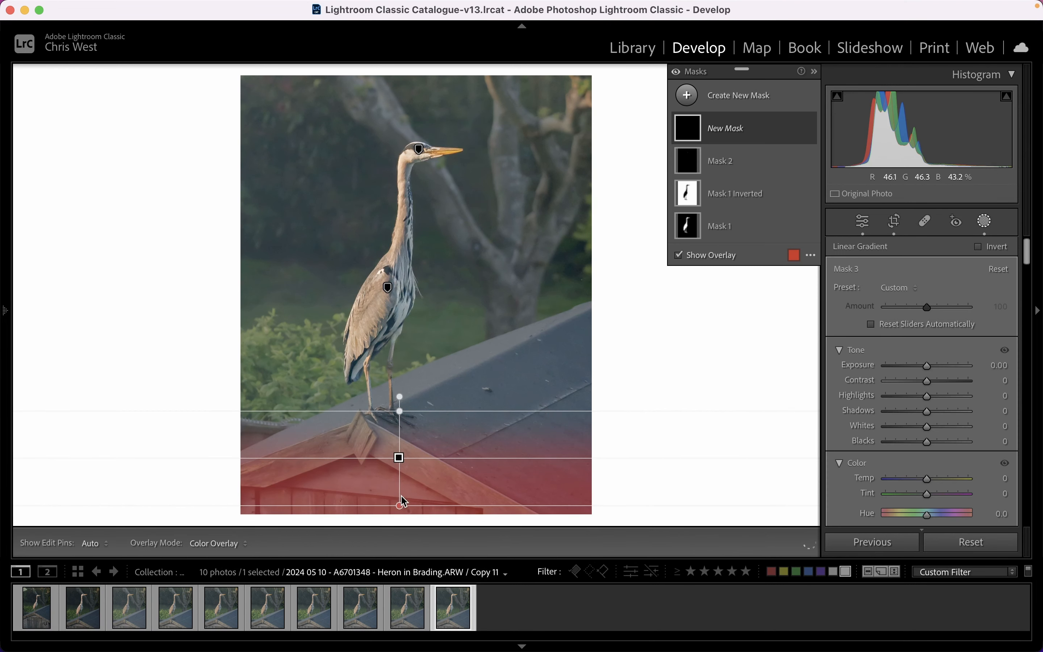
pyautogui.moveTo(397, 503); pyautogui.dragTo(396, 552)
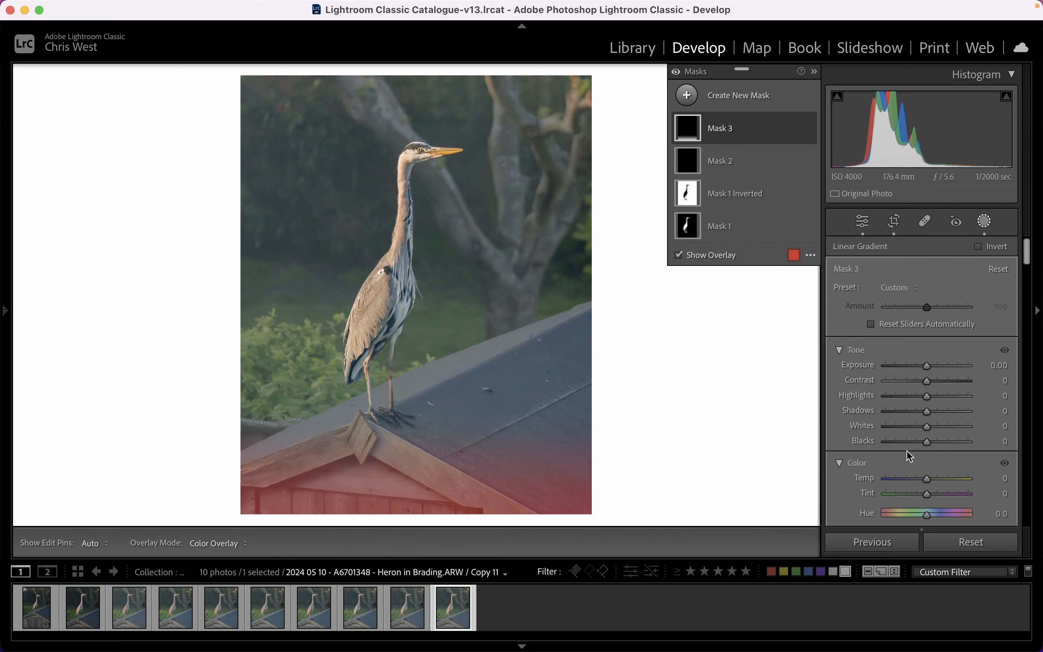
# Raise the linear gradient mask's Dehaze, set its Exposure to -0.52 and close masking.
pyautogui.scroll(-10, 907, 451)
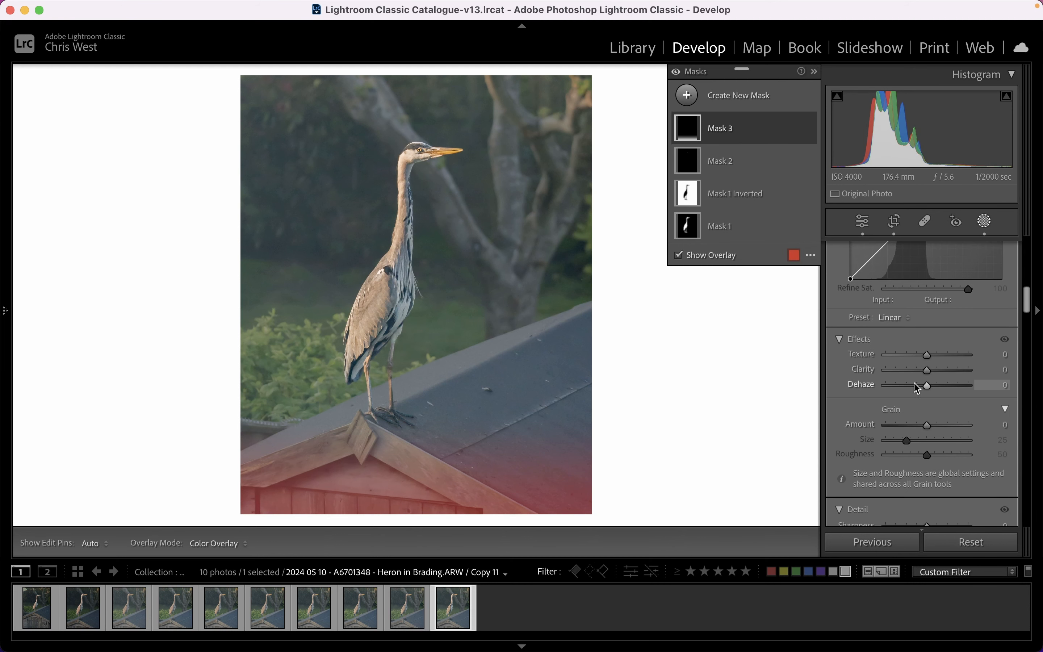
pyautogui.moveTo(926, 387); pyautogui.dragTo(932, 387)
pyautogui.moveTo(950, 393); pyautogui.dragTo(923, 367)
pyautogui.scroll(5, 914, 387)
pyautogui.scroll(2, 914, 387)
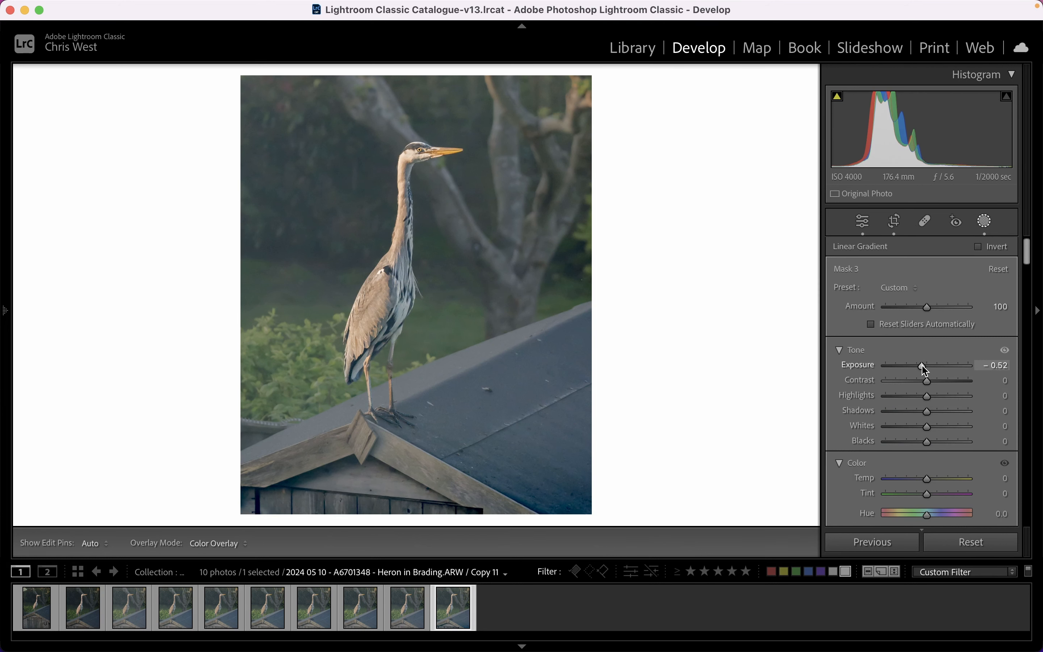
pyautogui.click(984, 222)
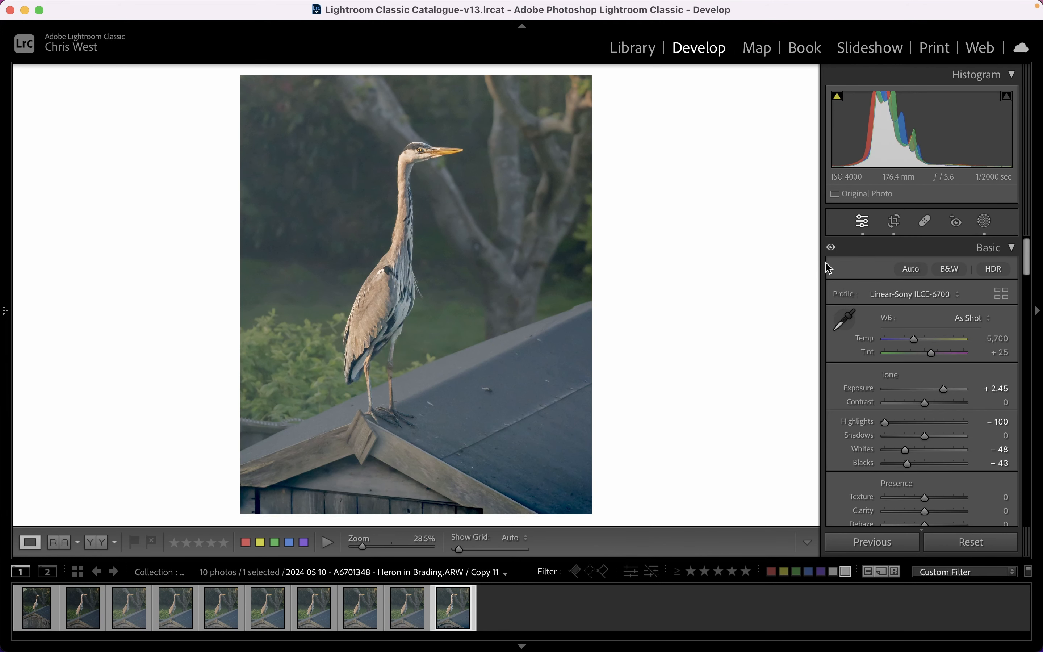
# Create another virtual copy and add a Highlight Priority post-crop vignette with Amount -26 and Feather 100.
pyautogui.rightClick(455, 604)
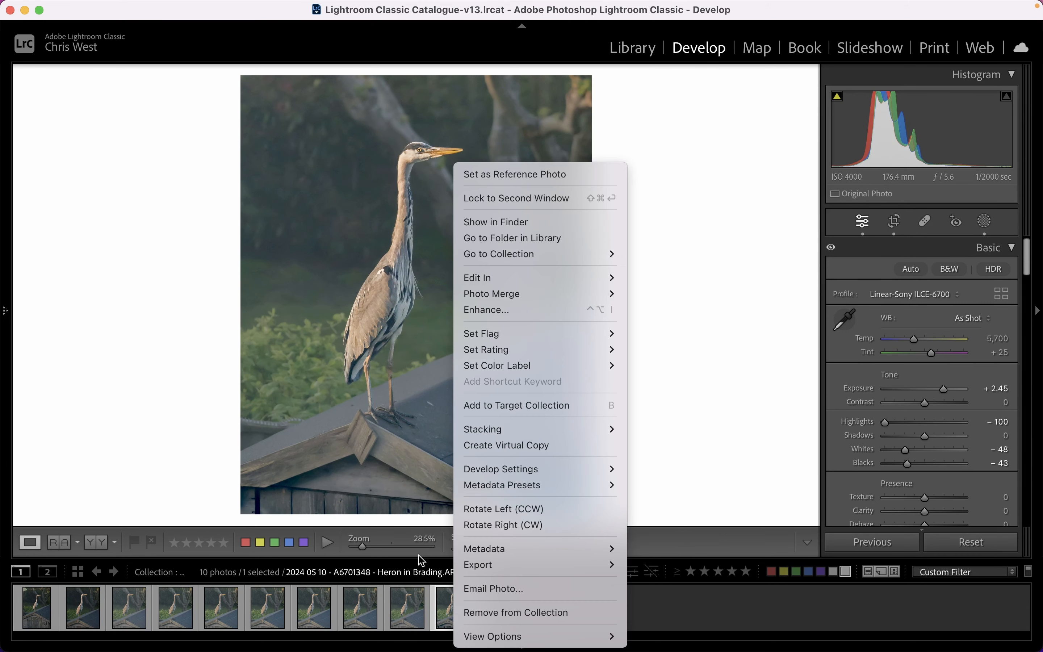
pyautogui.click(531, 445)
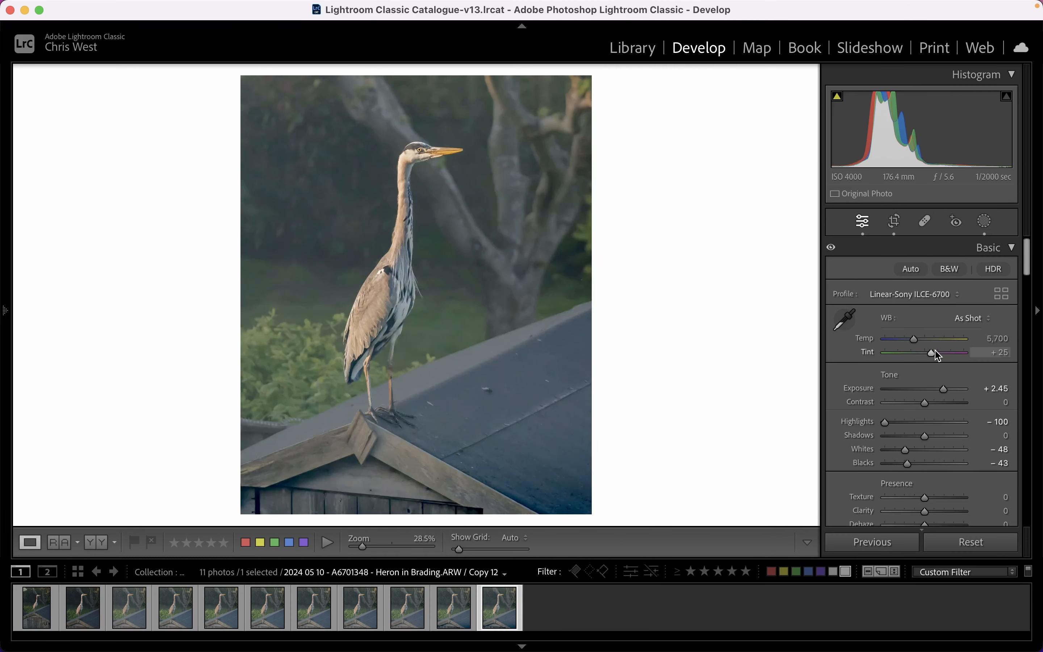
pyautogui.scroll(-10, 941, 391)
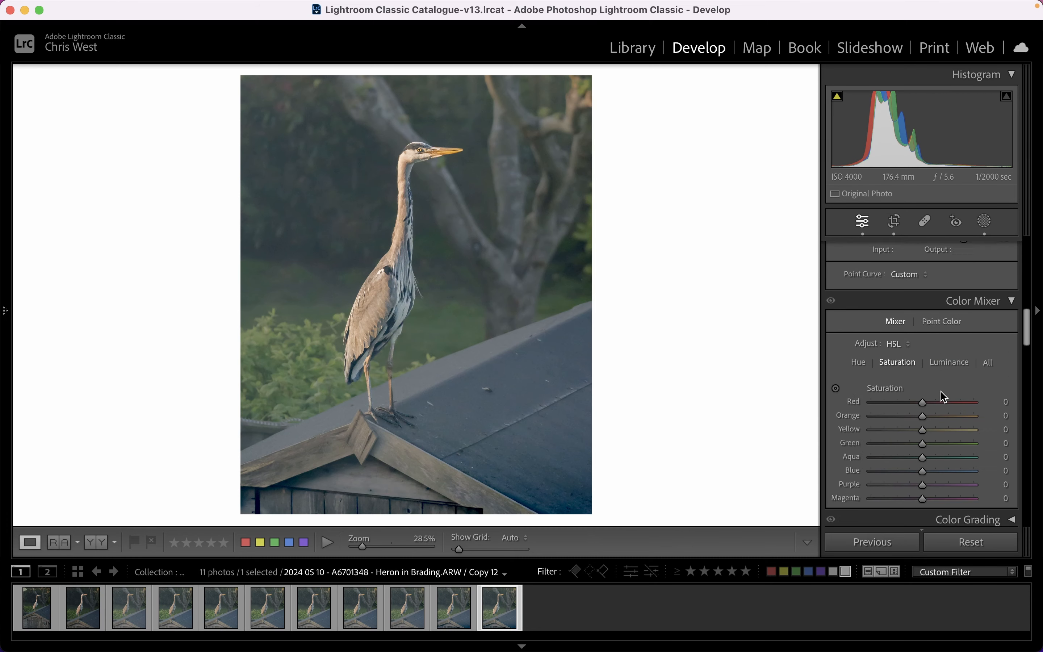
pyautogui.scroll(-15, 943, 397)
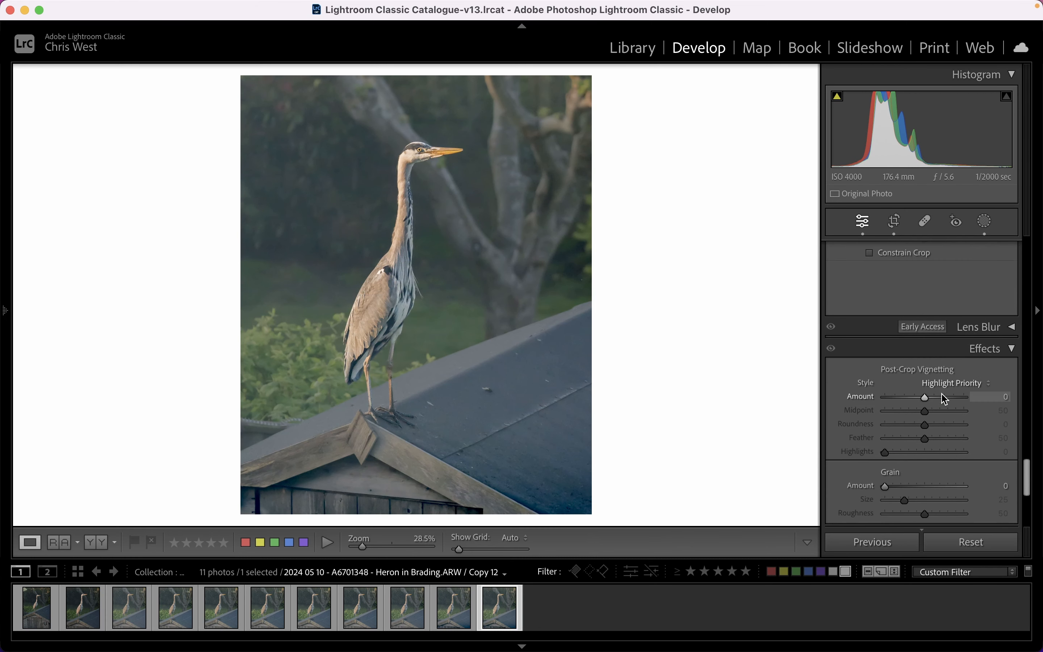
pyautogui.moveTo(925, 396); pyautogui.dragTo(919, 396)
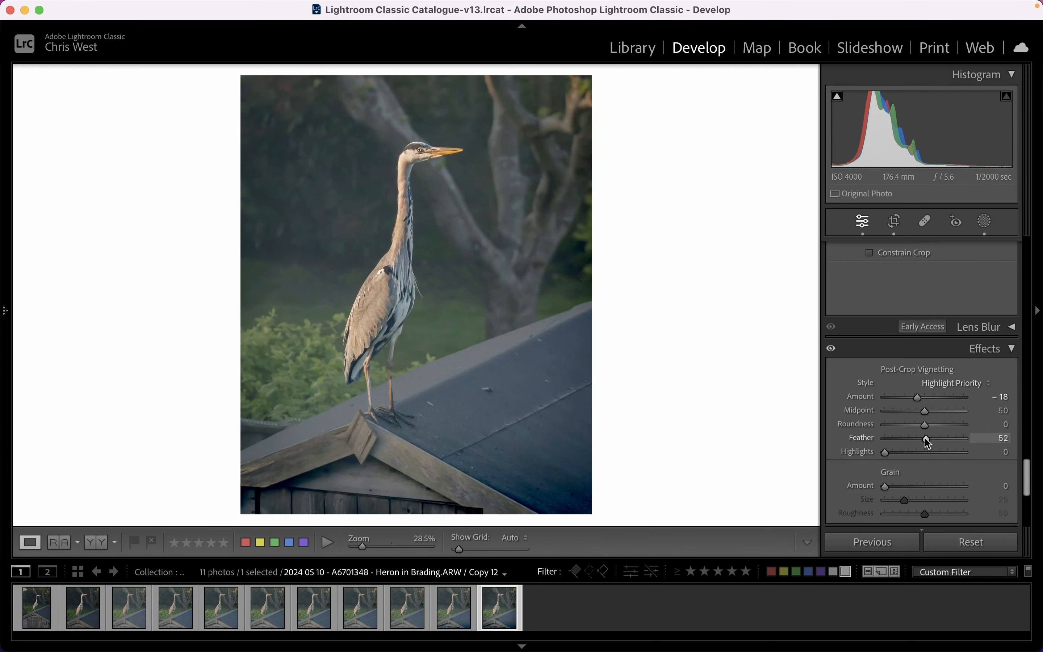
pyautogui.moveTo(924, 439); pyautogui.dragTo(992, 438)
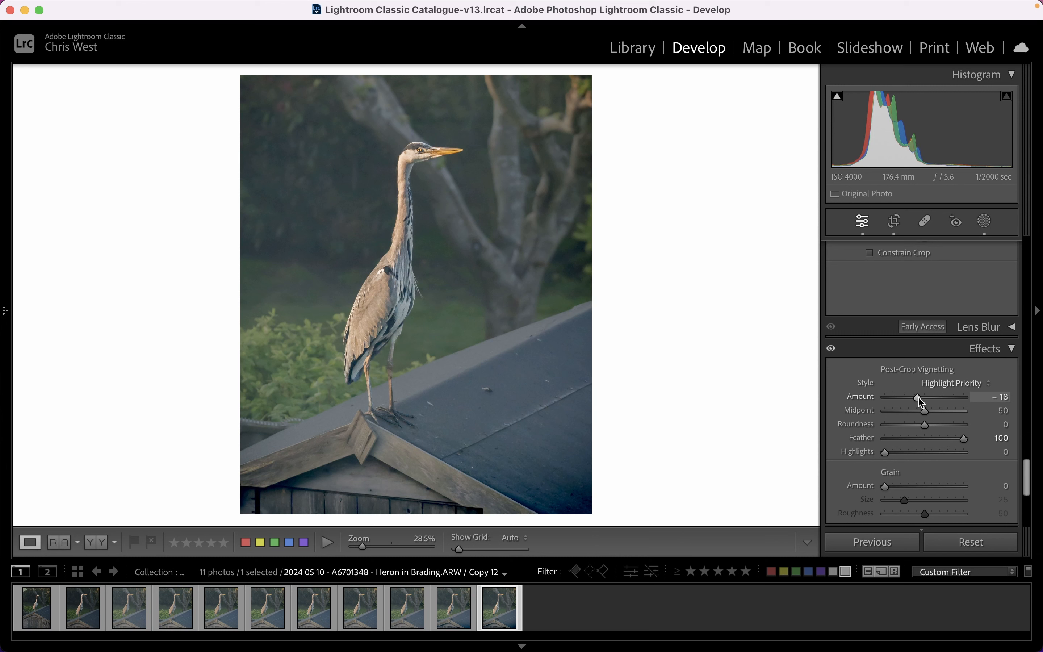
pyautogui.moveTo(919, 397); pyautogui.dragTo(918, 402)
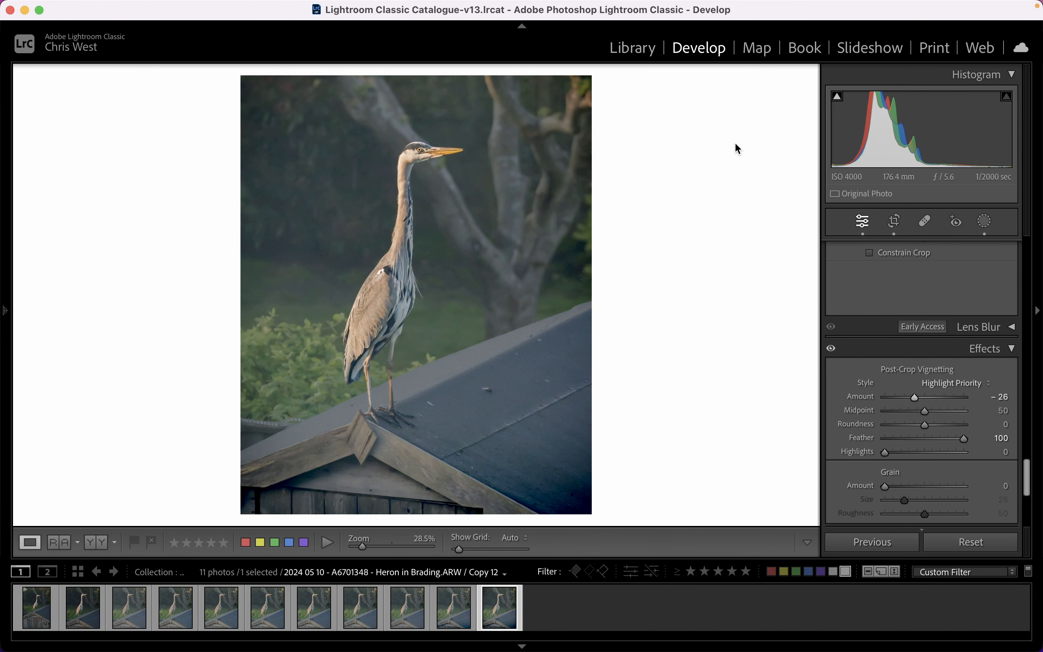
# Create another virtual copy and reshape the tone curve with points at input 165, output 192 and input 60, output 40.
pyautogui.rightClick(505, 601)
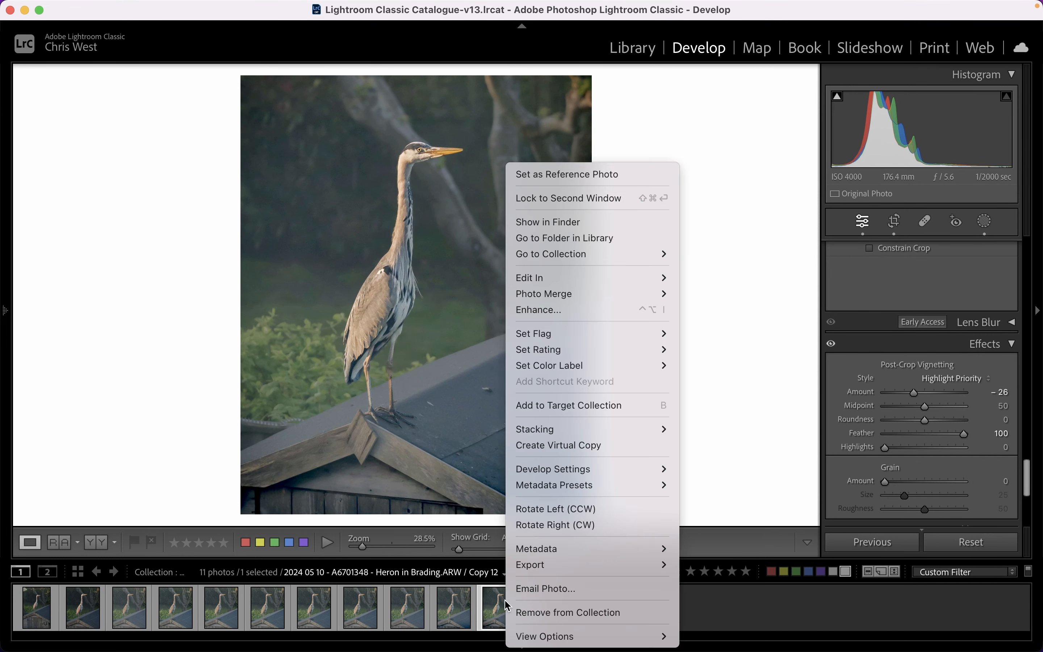
pyautogui.click(598, 447)
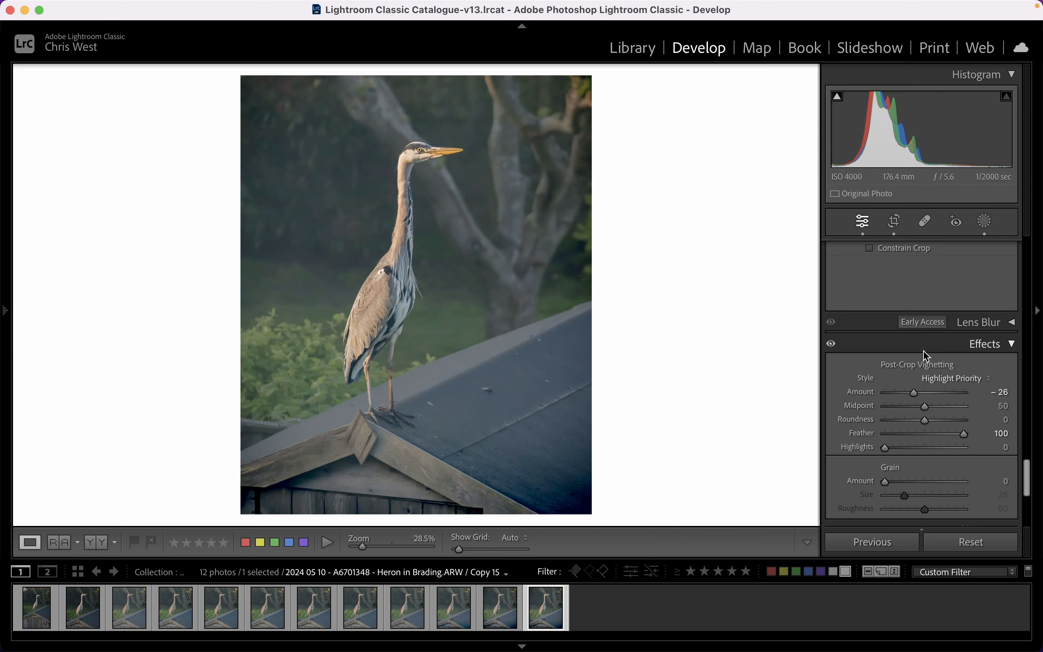
pyautogui.scroll(20, 923, 352)
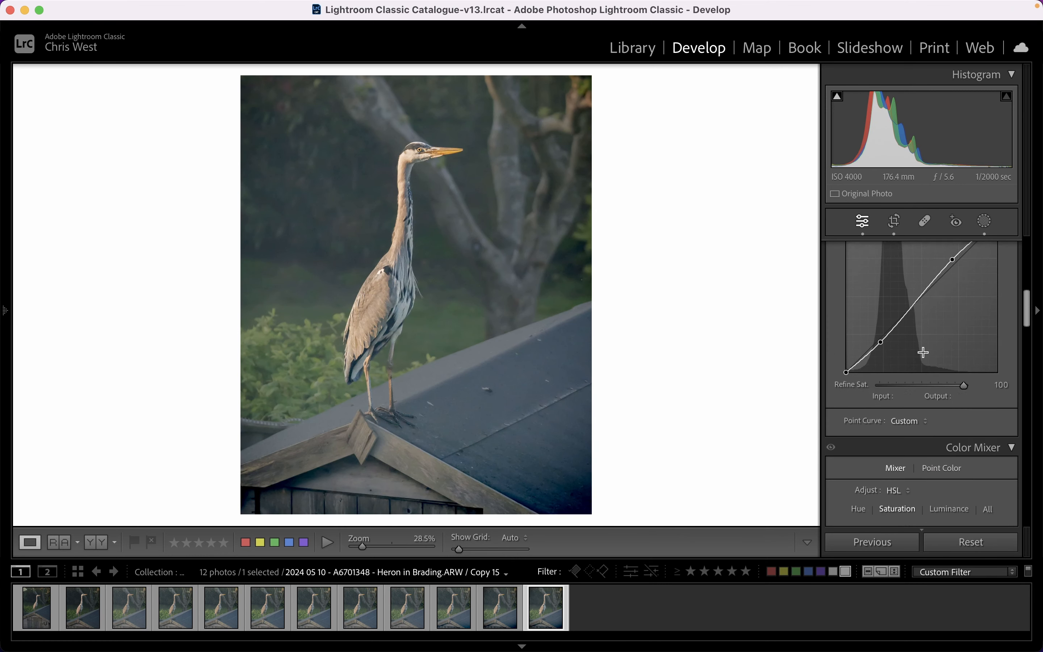
pyautogui.scroll(2, 923, 351)
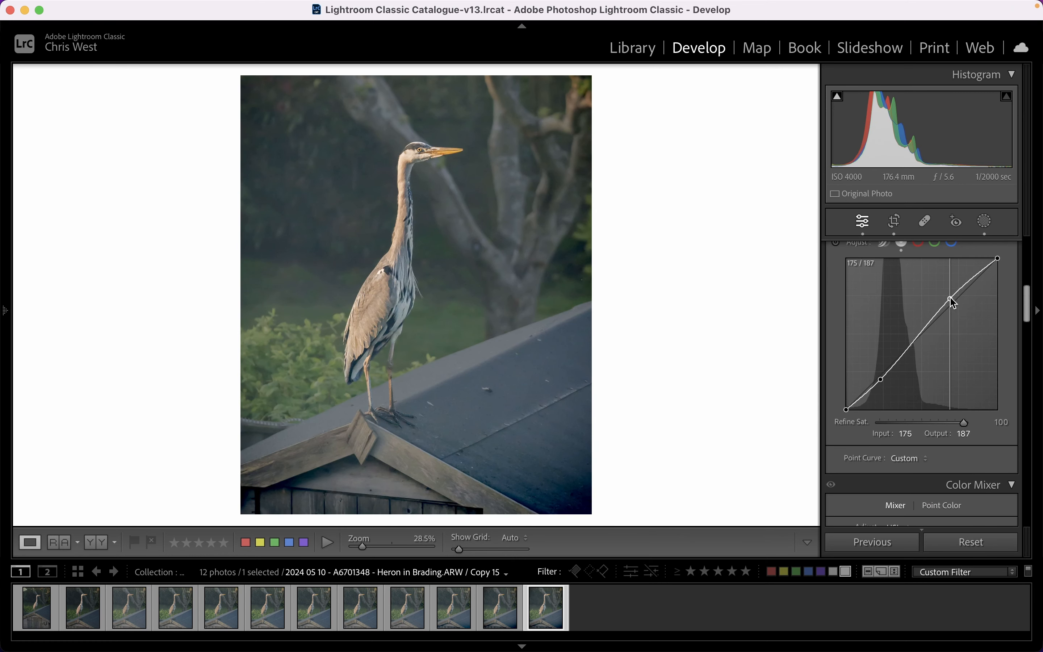
pyautogui.moveTo(950, 298); pyautogui.dragTo(943, 295)
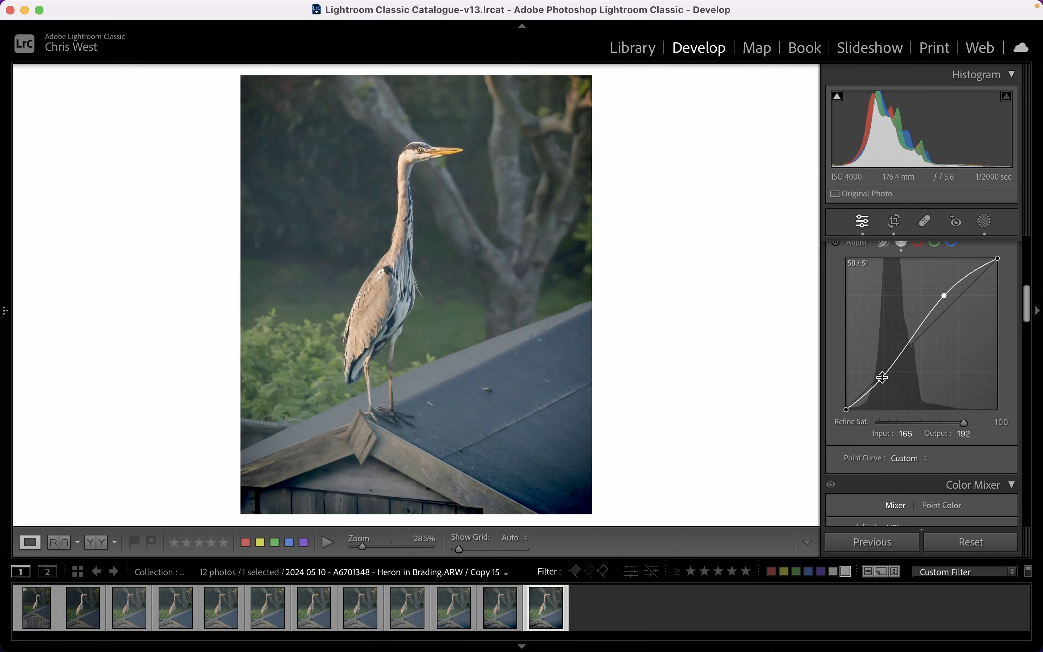
pyautogui.moveTo(882, 377); pyautogui.dragTo(883, 391)
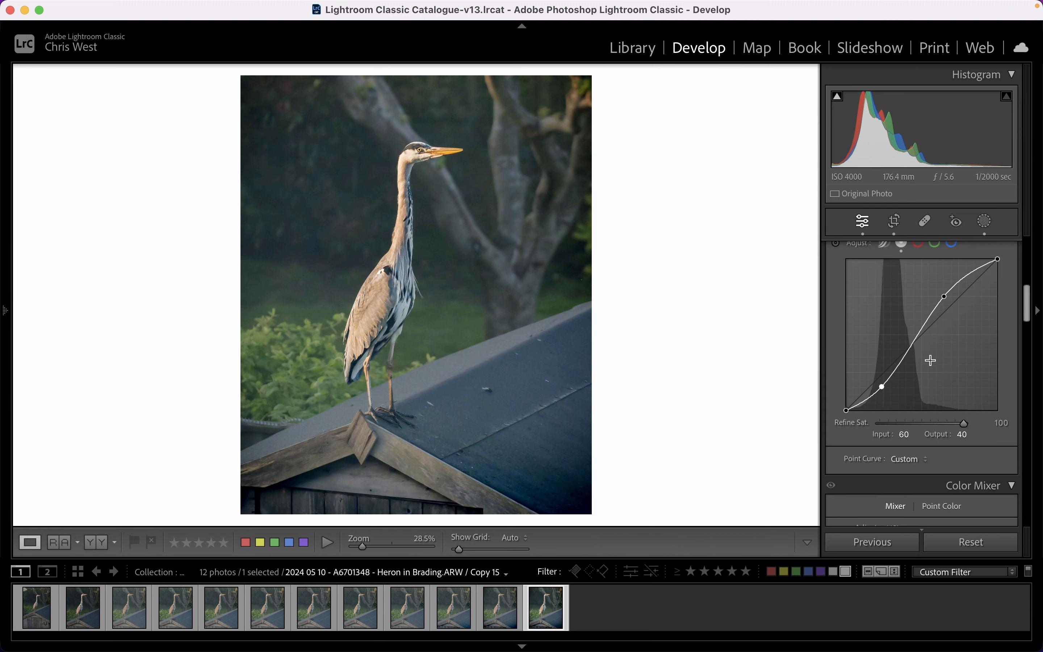
pyautogui.scroll(1, 932, 361)
# Create another virtual copy and set its global Vibrance to +17.
pyautogui.rightClick(559, 606)
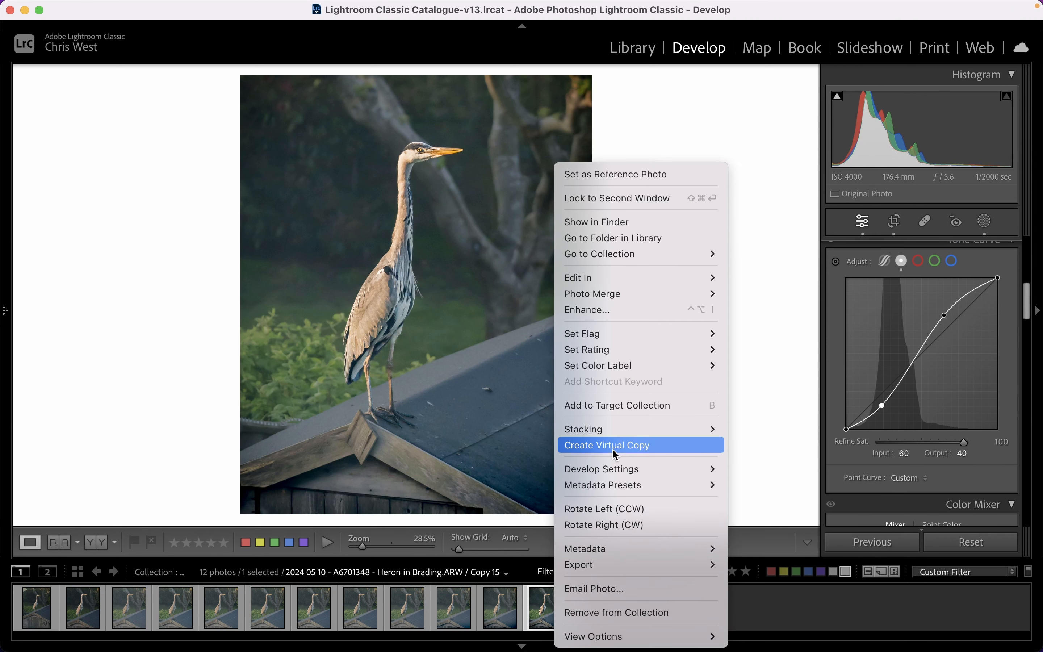
pyautogui.click(641, 449)
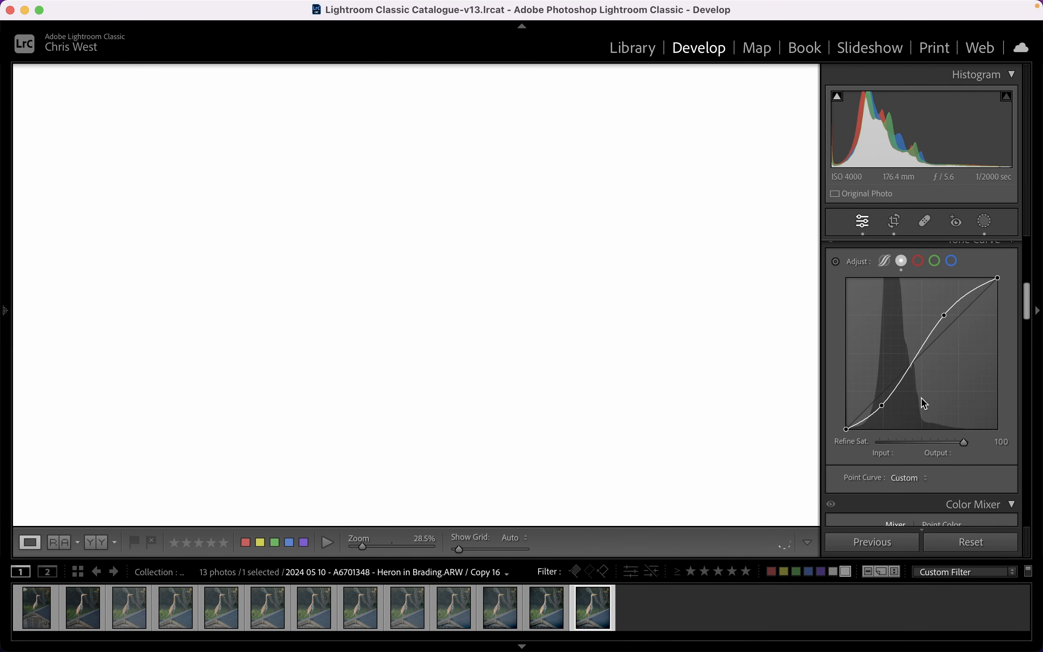
pyautogui.scroll(3, 921, 398)
pyautogui.scroll(1, 930, 389)
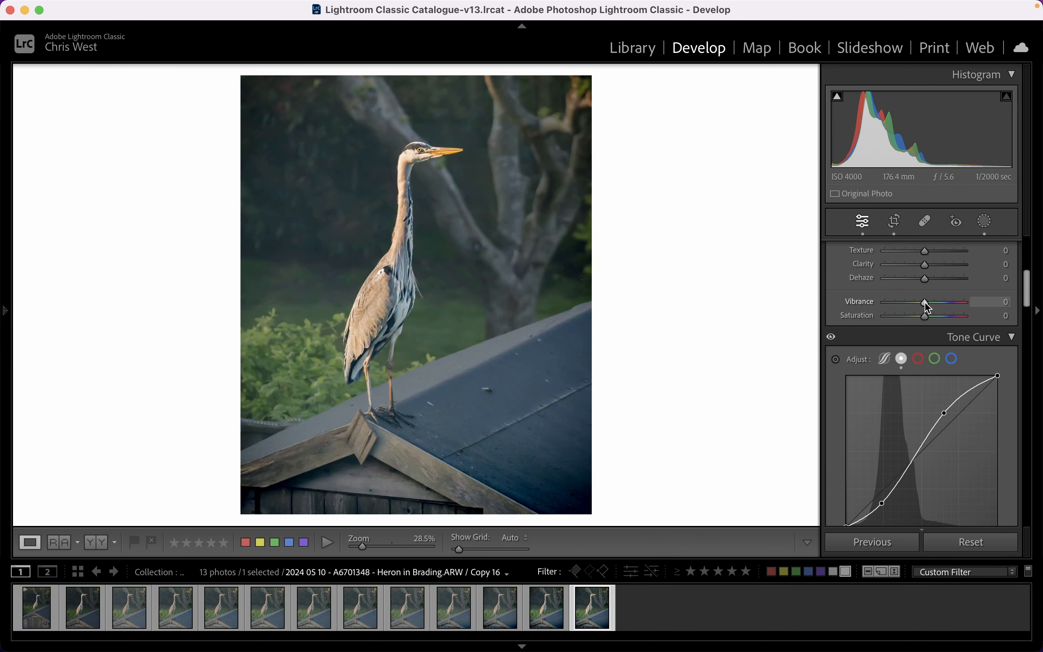
pyautogui.moveTo(924, 302); pyautogui.dragTo(933, 307)
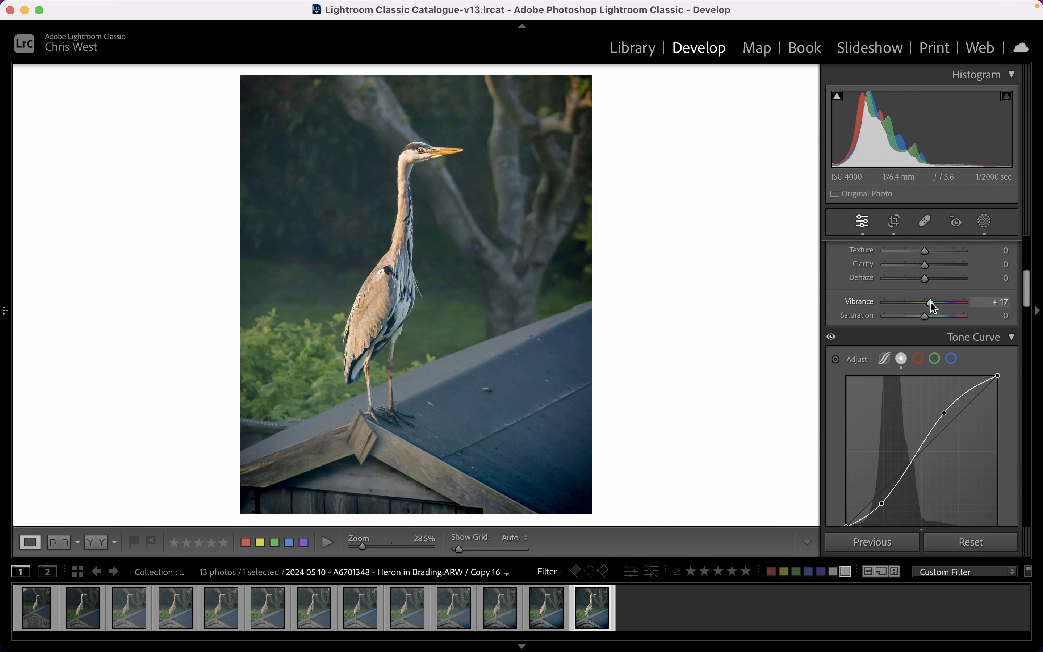